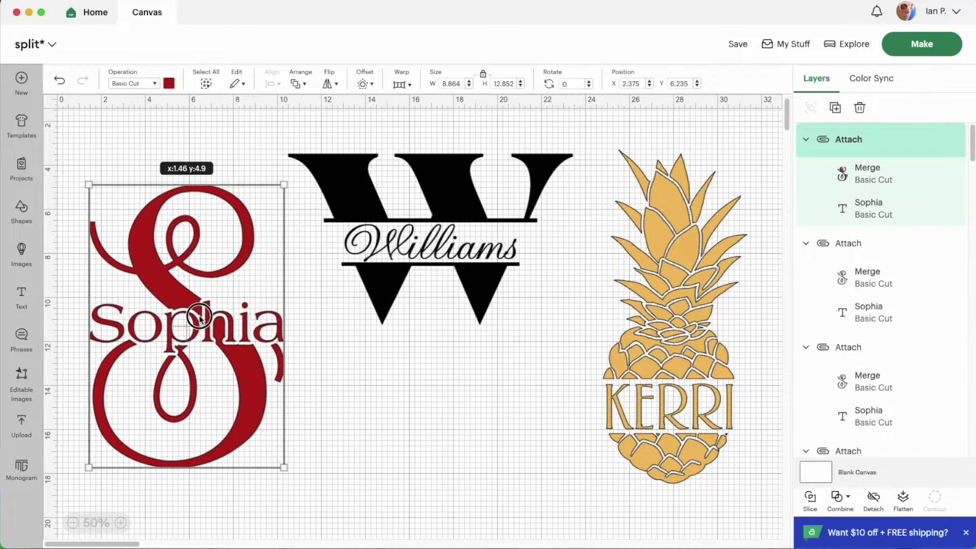
# Shift the Williams and pineapple KERRI example designs aside to free up canvas space.
pyautogui.click(395, 239)
pyautogui.moveTo(396, 239); pyautogui.dragTo(397, 243)
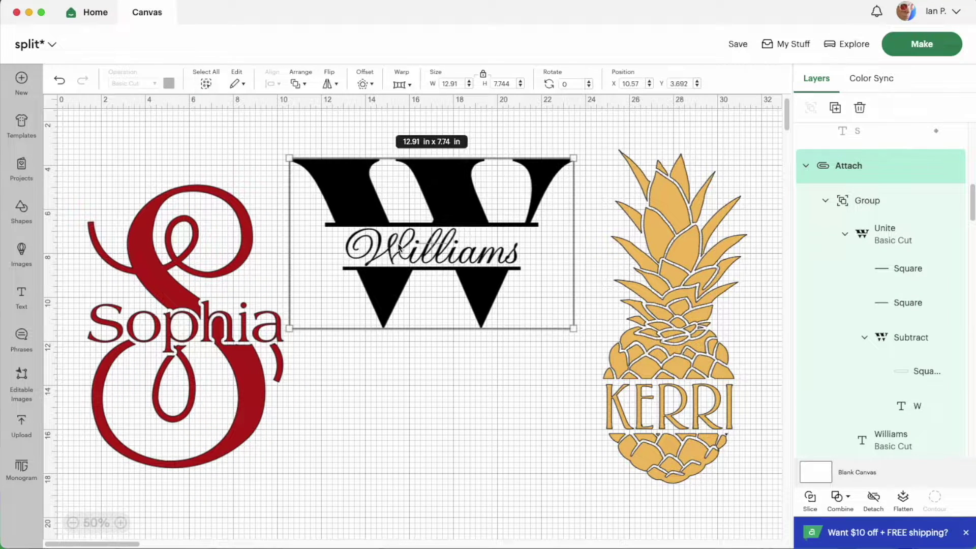
pyautogui.moveTo(668, 329); pyautogui.dragTo(676, 333)
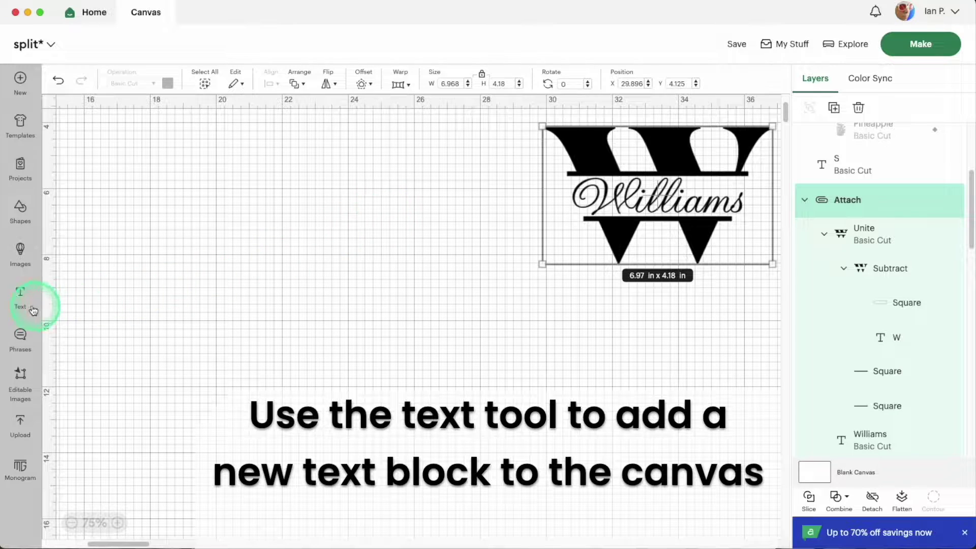
# Add a text block reading W and enlarge it to about 8.66 x 6.53 in.
pyautogui.click(20, 301)
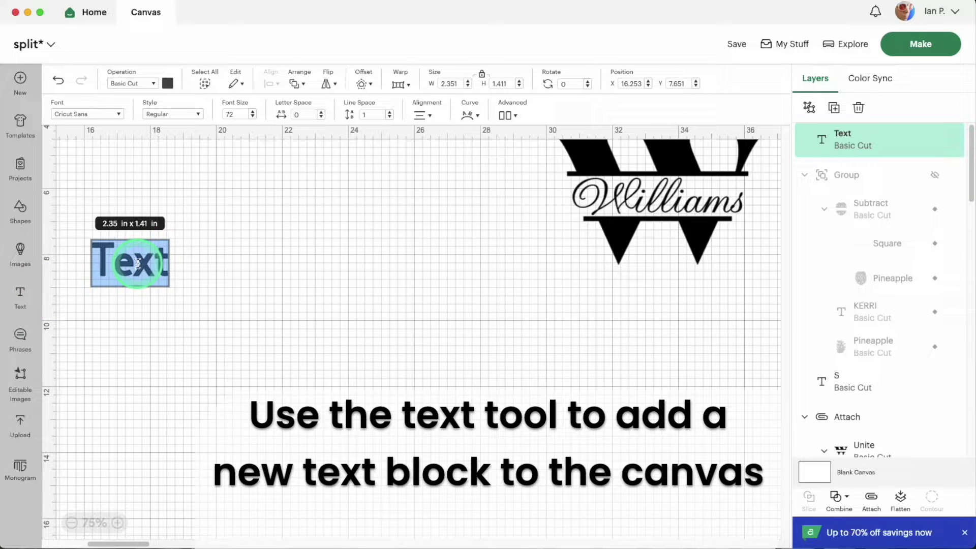
pyautogui.click(135, 262)
pyautogui.doubleClick(135, 262)
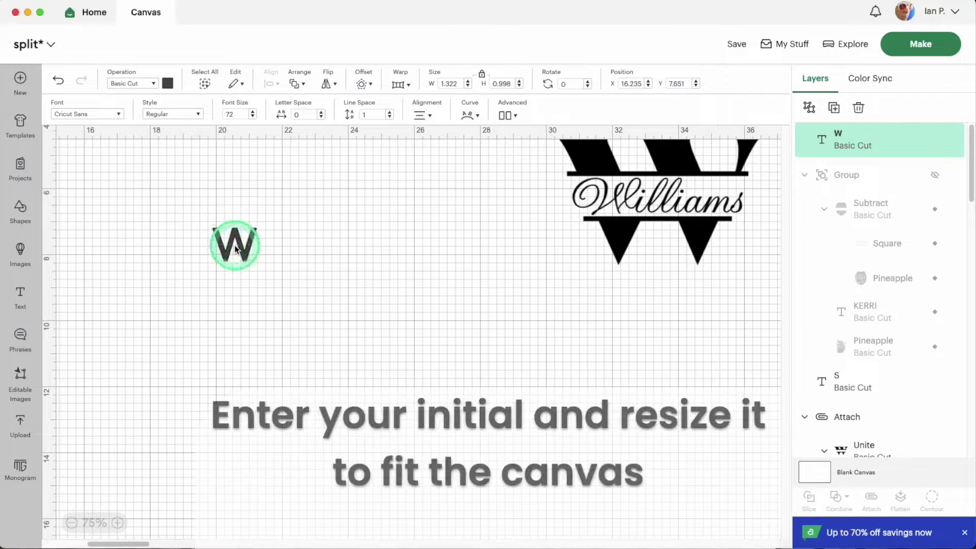
pyautogui.click(255, 259)
pyautogui.moveTo(256, 261); pyautogui.dragTo(498, 402)
pyautogui.click(534, 377)
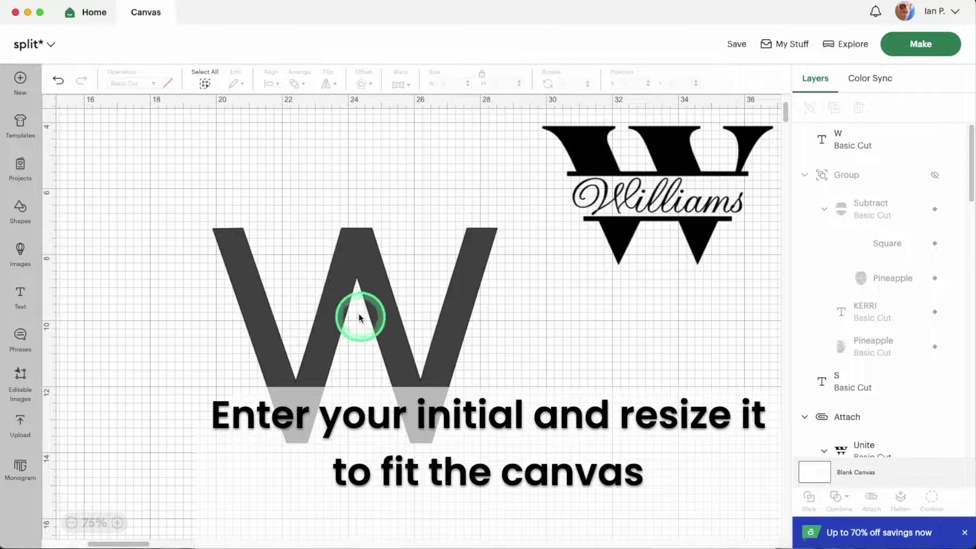
# Change the W to the Caslon Graphique font and add a new text block.
pyautogui.click(379, 300)
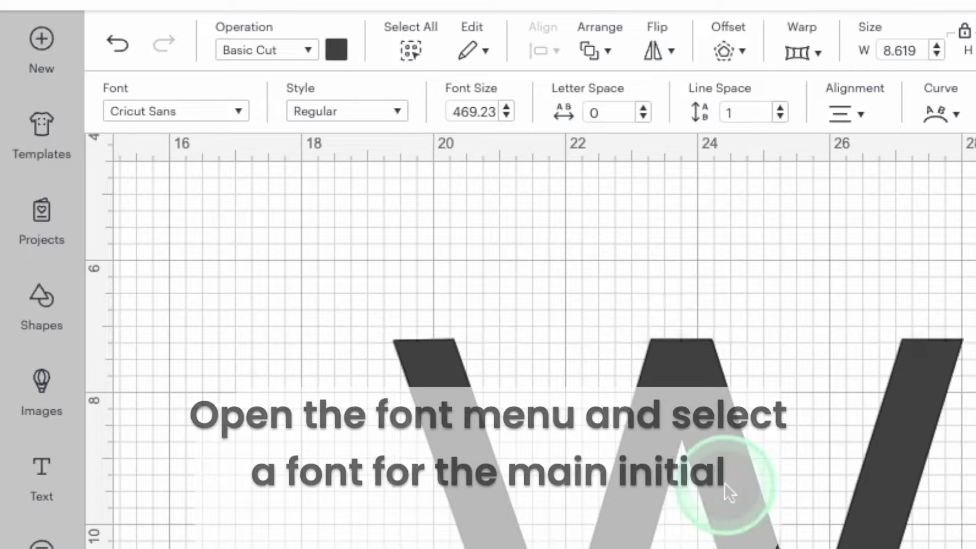
pyautogui.click(214, 115)
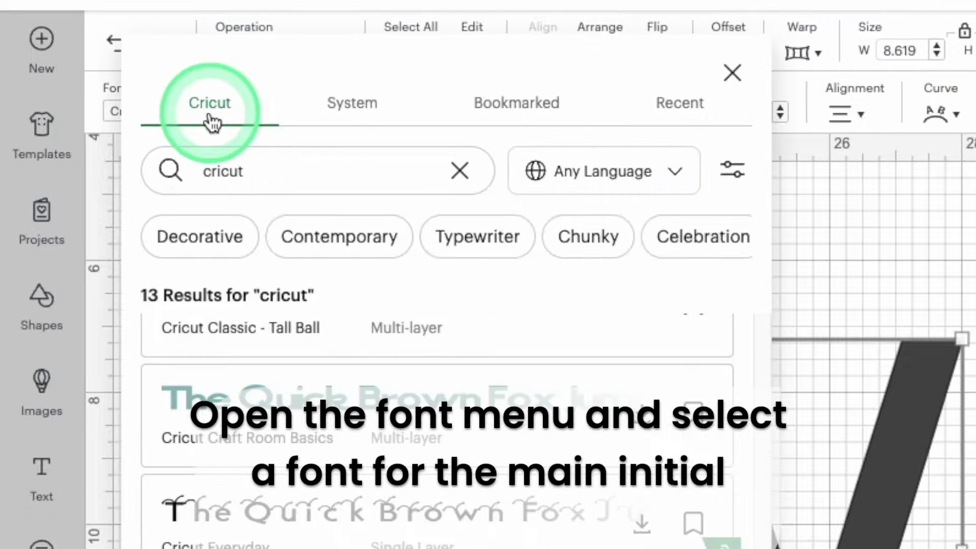
pyautogui.moveTo(266, 170); pyautogui.dragTo(174, 174)
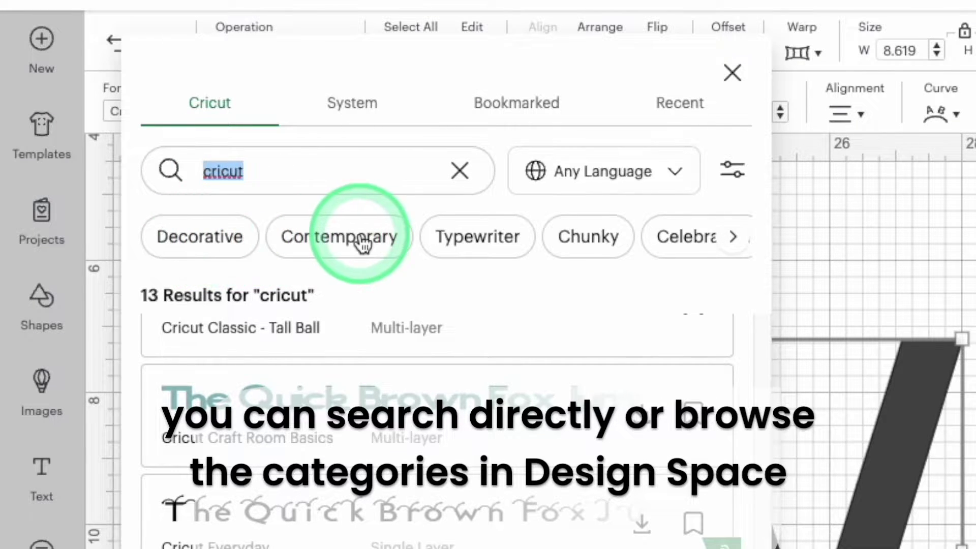
pyautogui.click(733, 239)
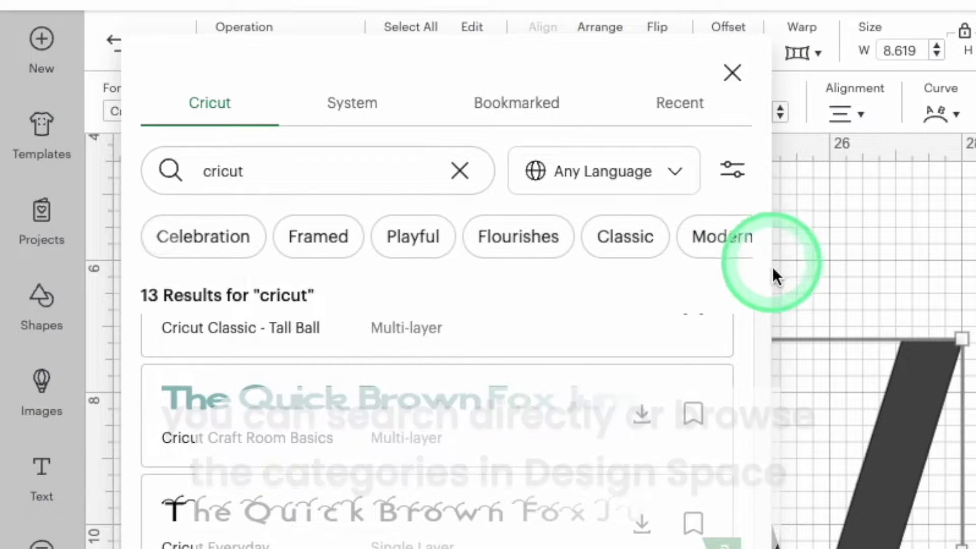
pyautogui.write('cas')
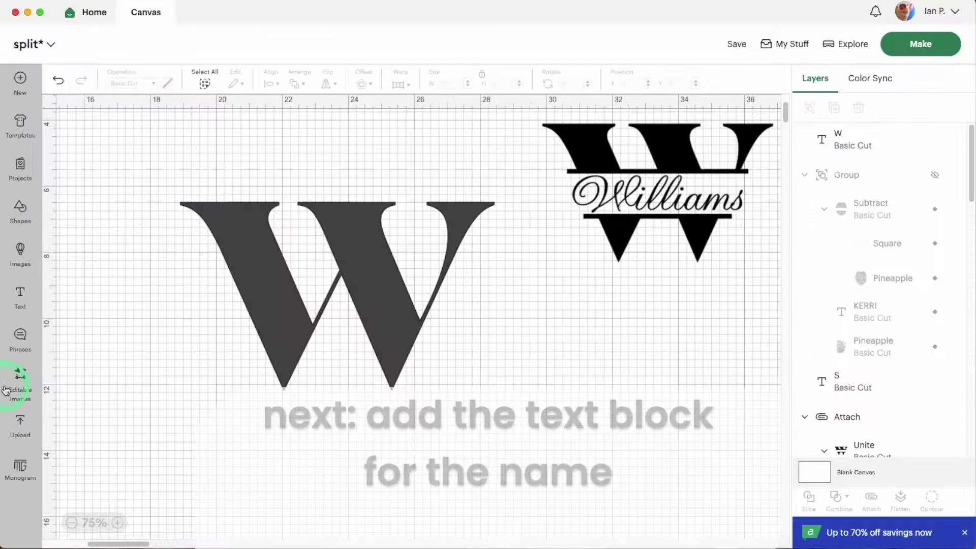
pyautogui.click(40, 300)
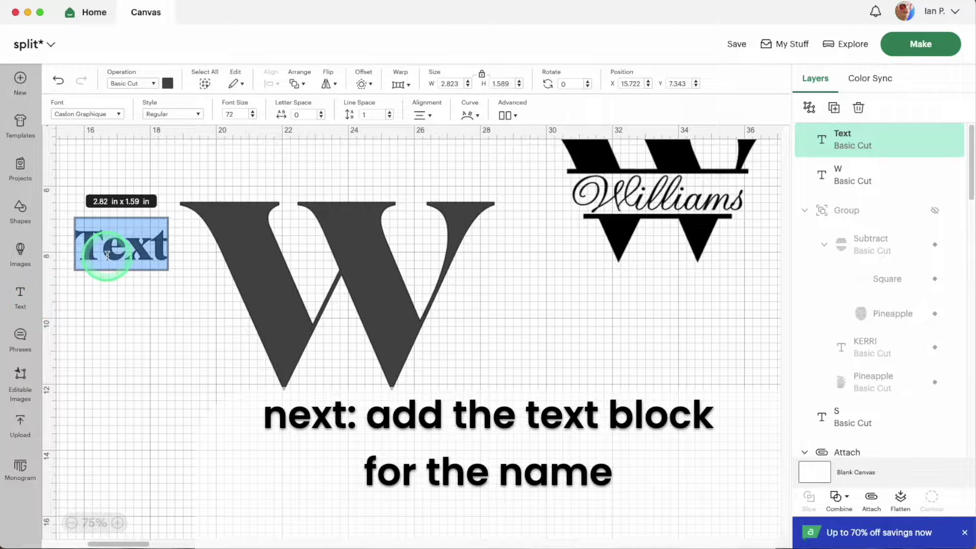
# Replace the placeholder text with 'Williams' in the Gravura Com font.
pyautogui.click(159, 344)
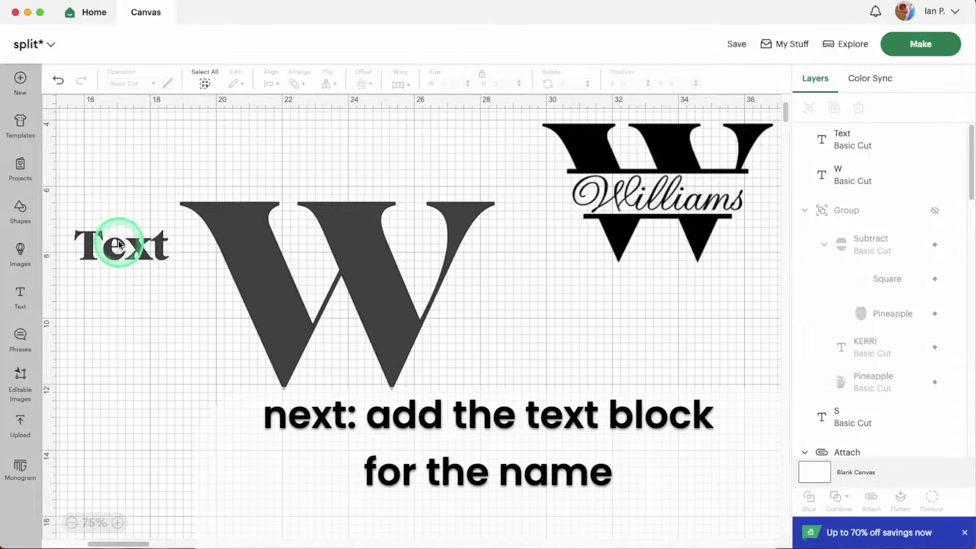
pyautogui.moveTo(120, 244); pyautogui.dragTo(325, 438)
pyautogui.doubleClick(325, 436)
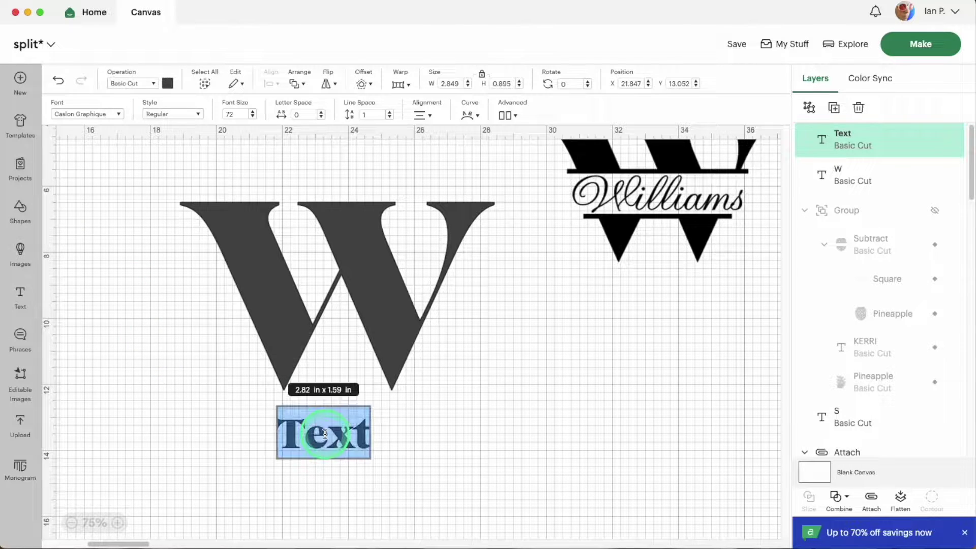
pyautogui.write('Williams')
pyautogui.click(86, 114)
pyautogui.click(91, 143)
pyautogui.write('gravura')
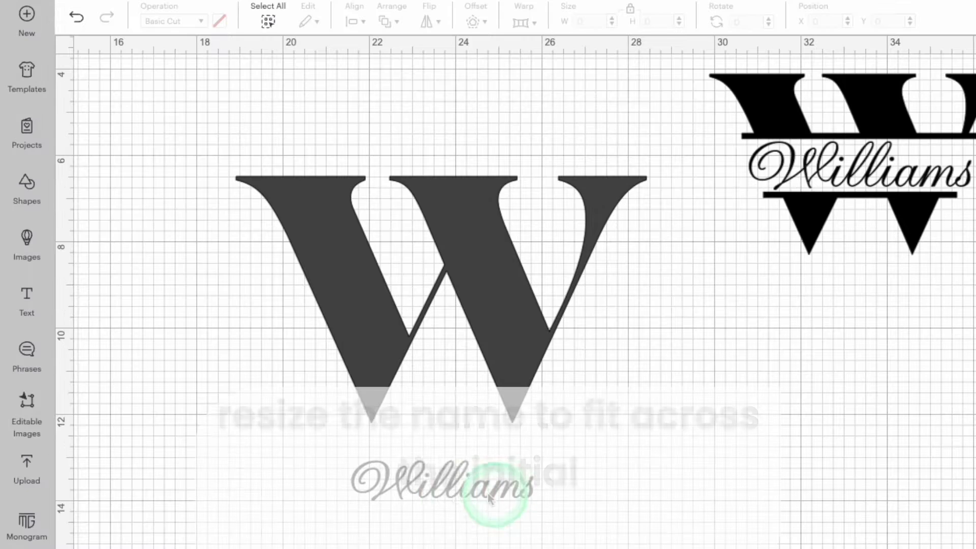
pyautogui.click(455, 500)
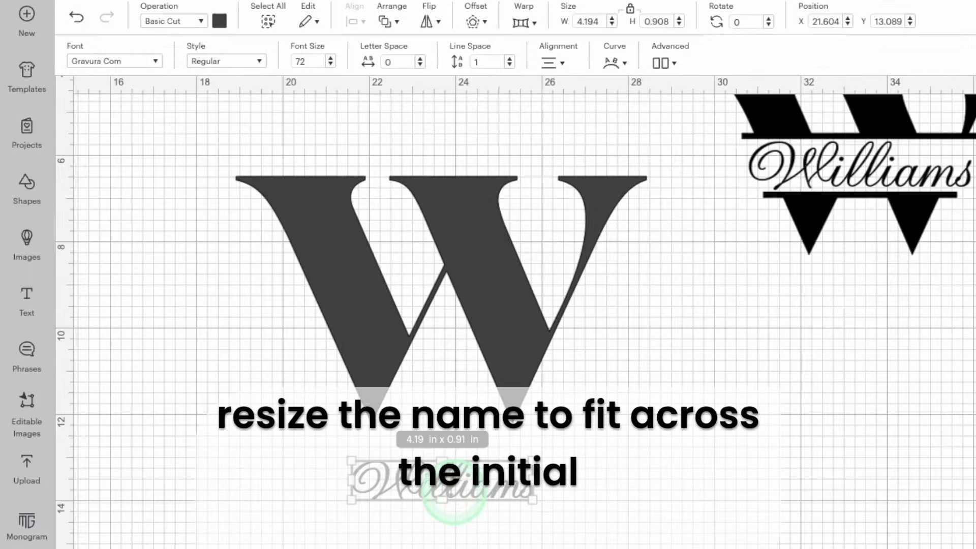
# Place Williams across the middle of the W, enlarged to 6.42 x 1.39 in.
pyautogui.moveTo(456, 492); pyautogui.dragTo(408, 314)
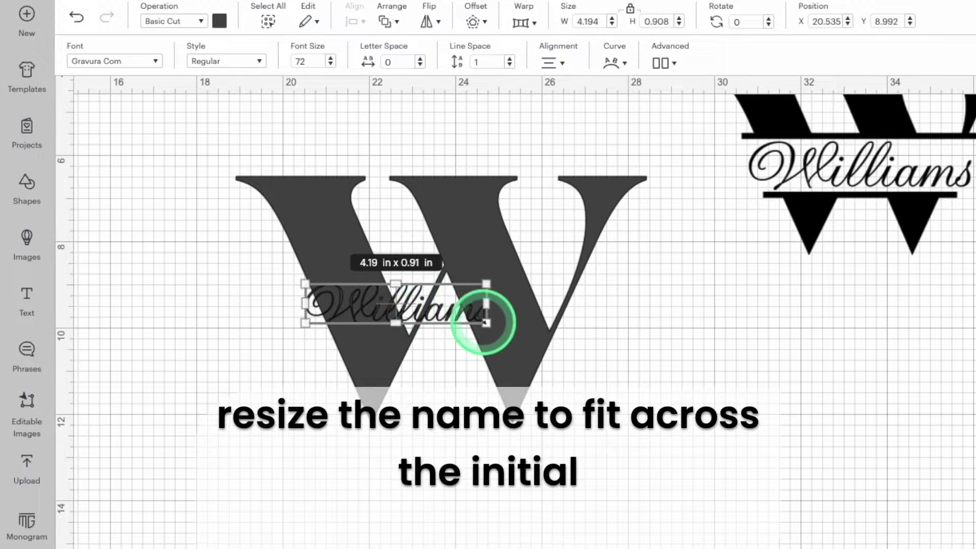
pyautogui.moveTo(485, 324); pyautogui.dragTo(539, 346)
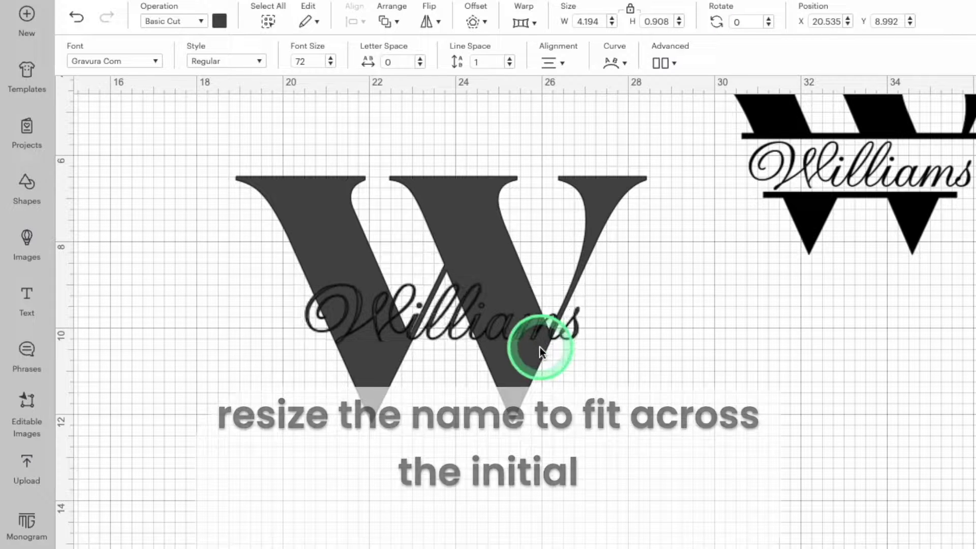
pyautogui.click(615, 356)
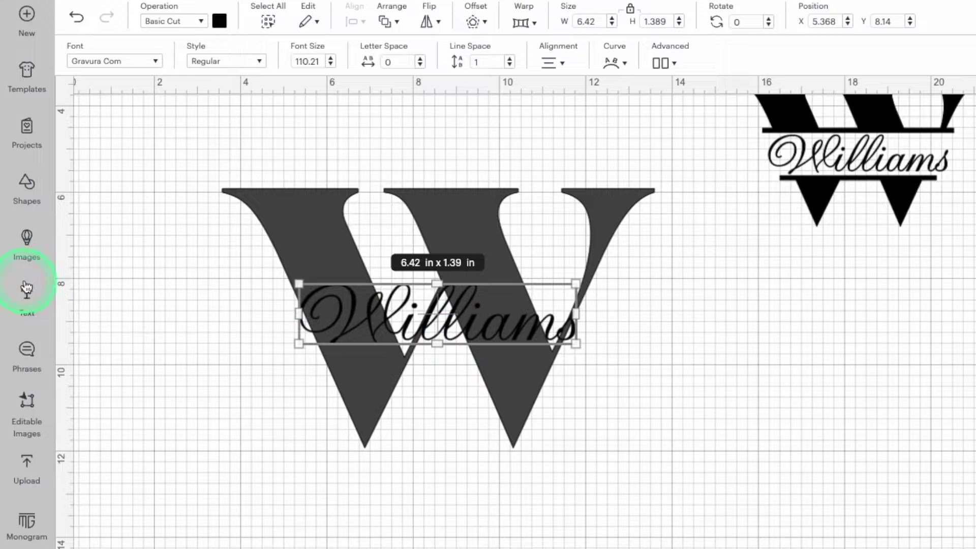
pyautogui.click(28, 188)
# Add a blue square and put its layer beneath the Williams text.
pyautogui.click(238, 283)
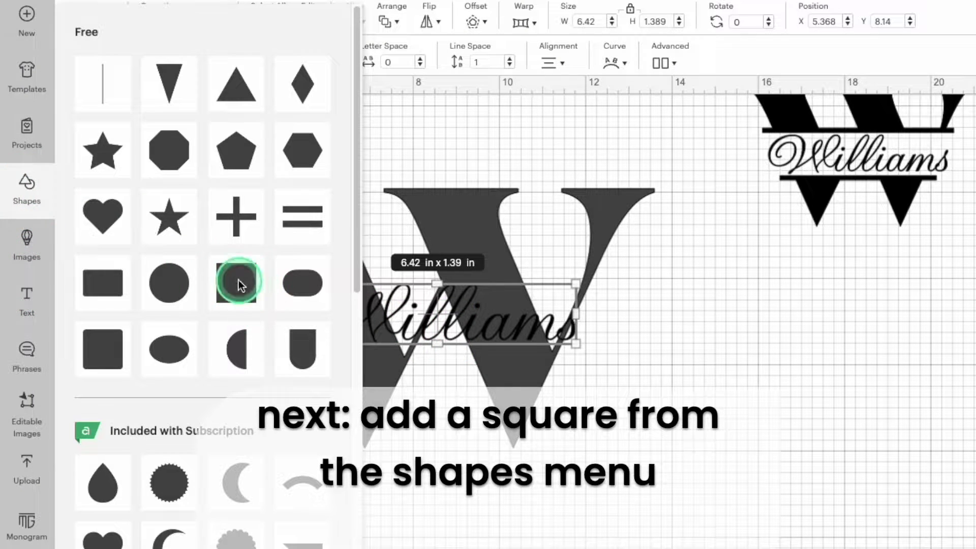
pyautogui.moveTo(172, 134); pyautogui.dragTo(179, 270)
pyautogui.click(220, 23)
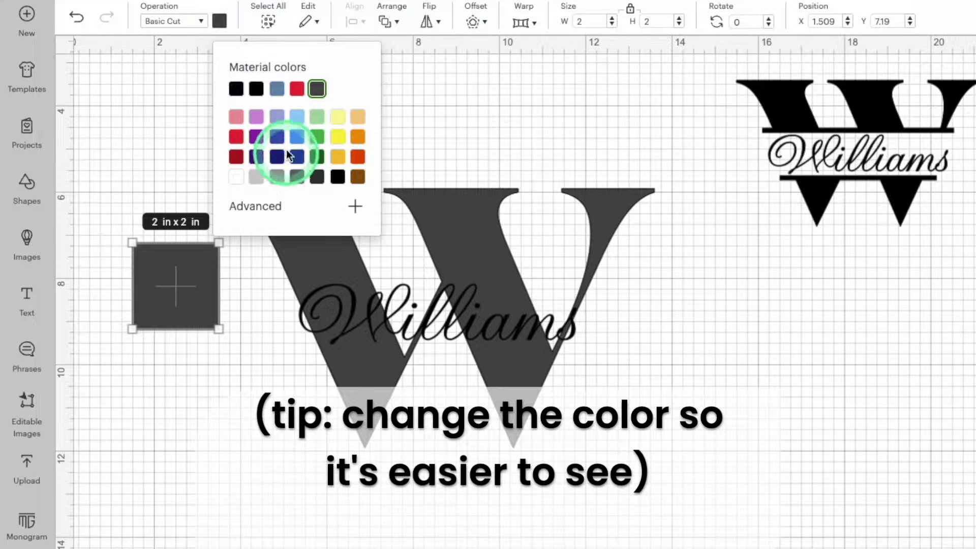
pyautogui.click(277, 88)
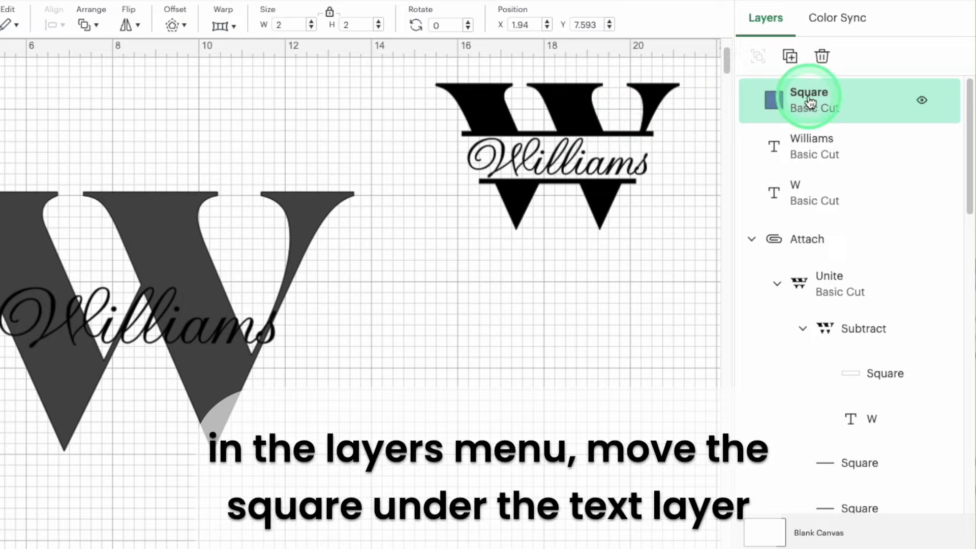
pyautogui.moveTo(810, 102); pyautogui.dragTo(787, 142)
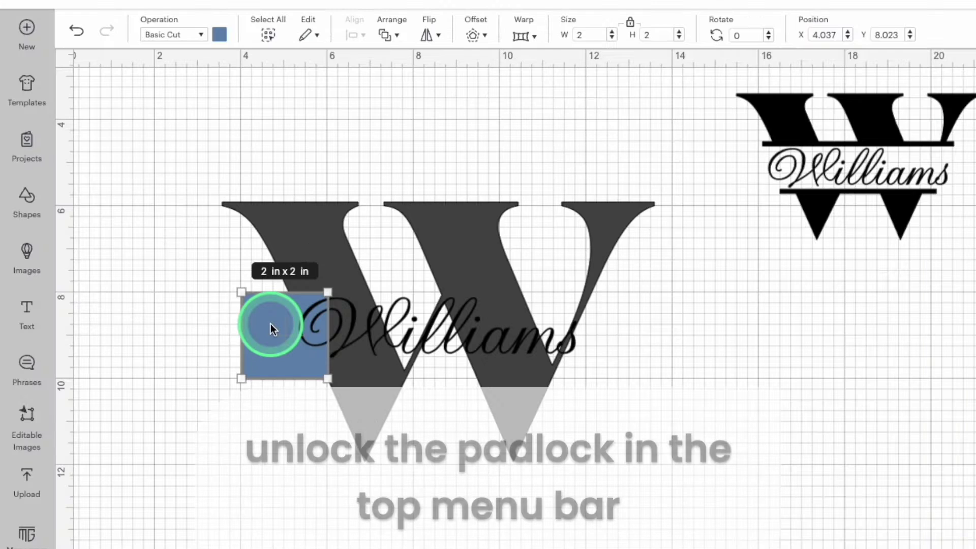
# Unlock proportions and stretch the square into a 9.17 x 1.59 in band across the W.
pyautogui.click(622, 29)
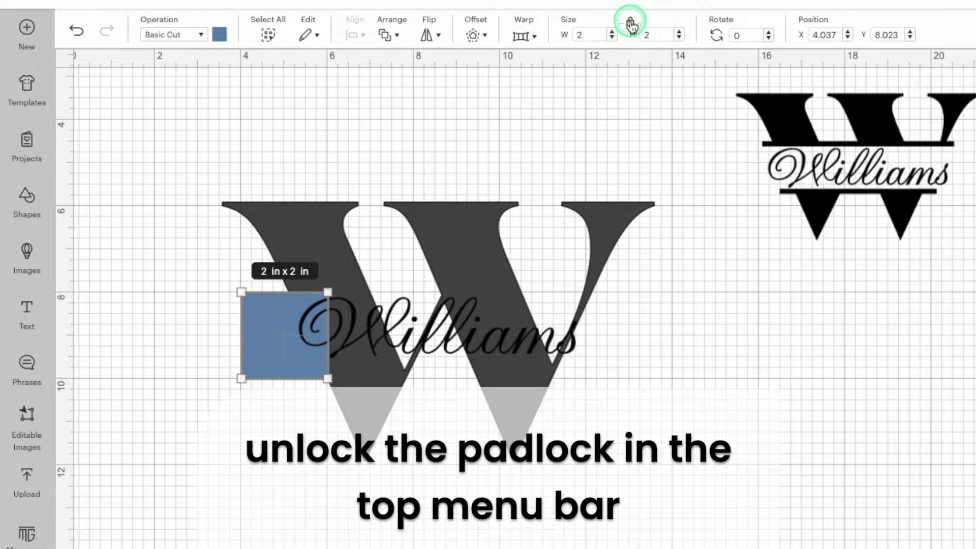
pyautogui.click(627, 30)
pyautogui.moveTo(341, 341); pyautogui.dragTo(641, 363)
pyautogui.moveTo(451, 378); pyautogui.dragTo(446, 362)
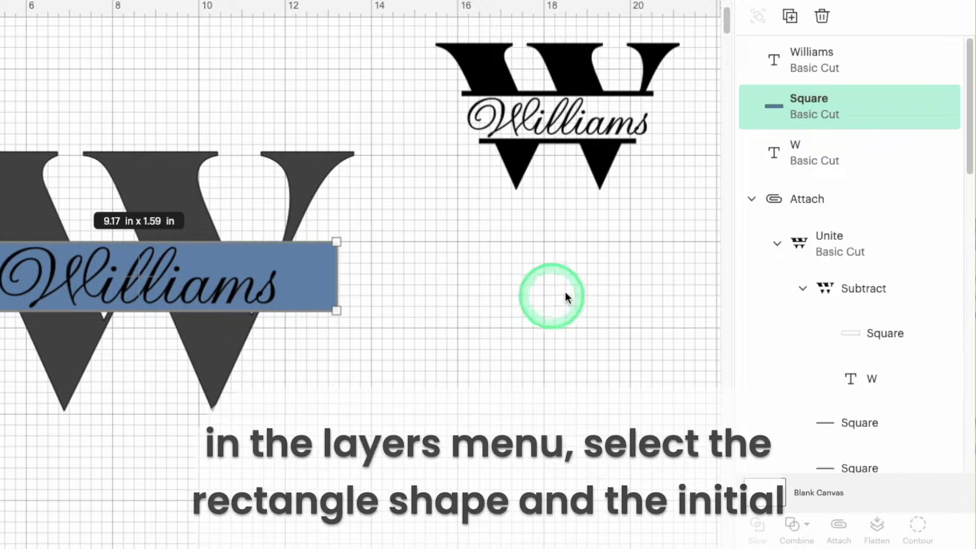
pyautogui.click(807, 100)
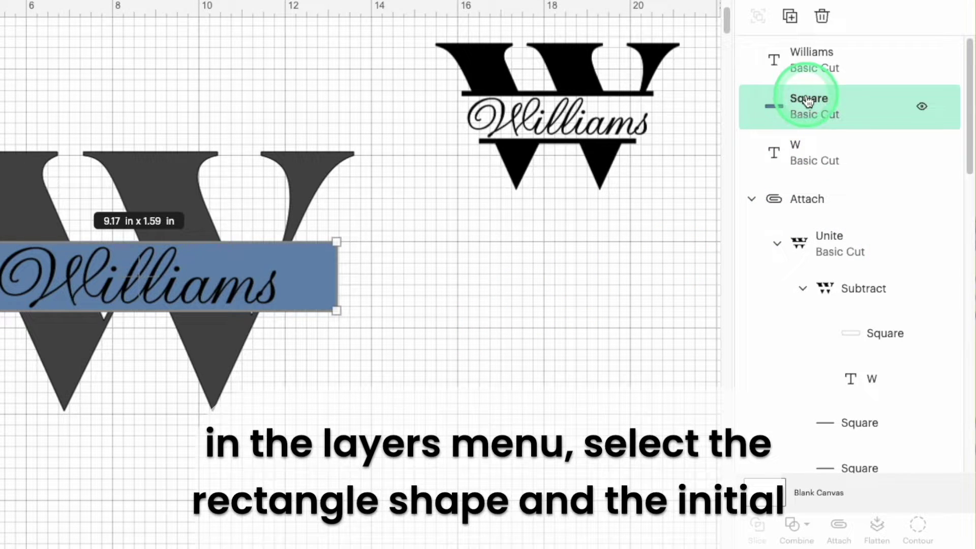
# Subtract the blue band from the W using Combine > Subtract.
pyautogui.keyDown('shift'); pyautogui.click(794, 150); pyautogui.keyUp('shift')
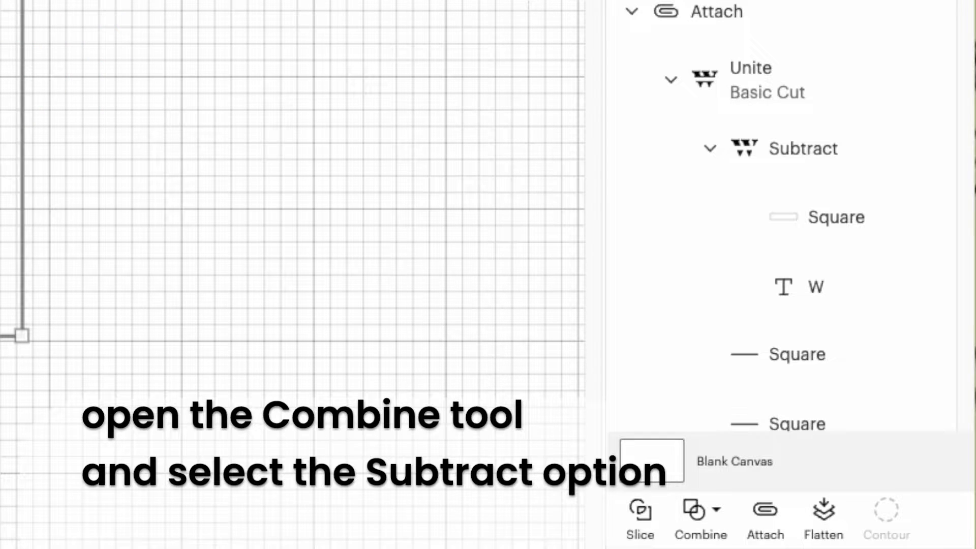
pyautogui.click(714, 513)
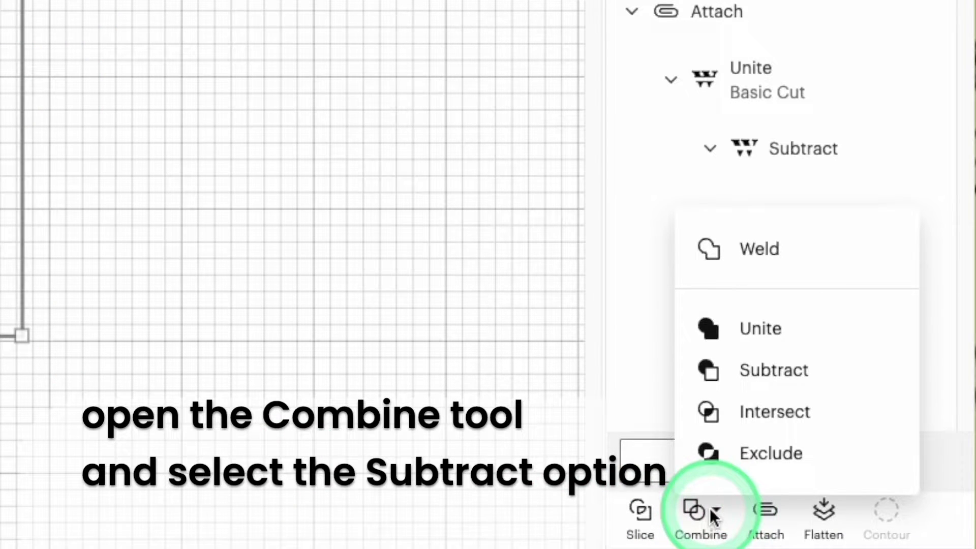
pyautogui.click(761, 371)
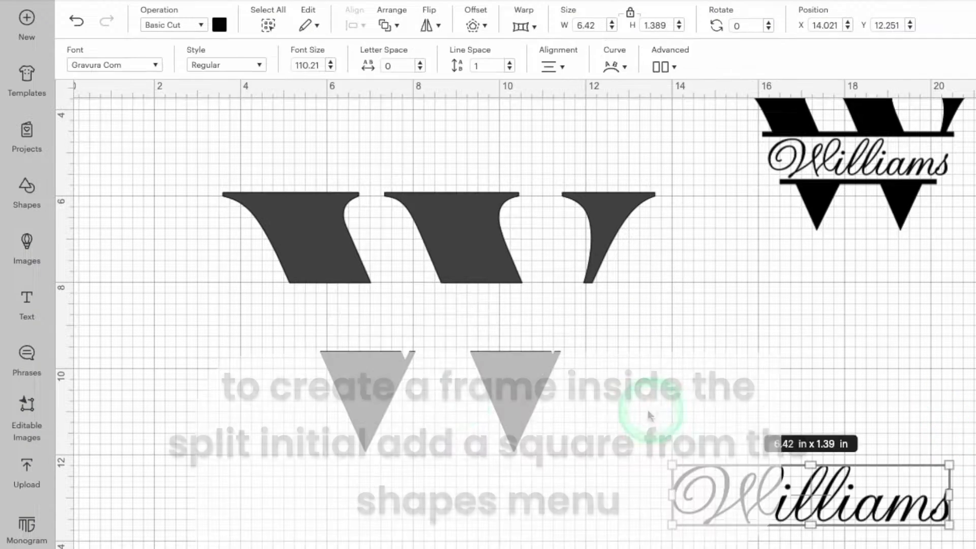
pyautogui.click(128, 303)
# Add a square and reshape it into a long thin bar, about 7.5 x 0.125 in.
pyautogui.click(28, 192)
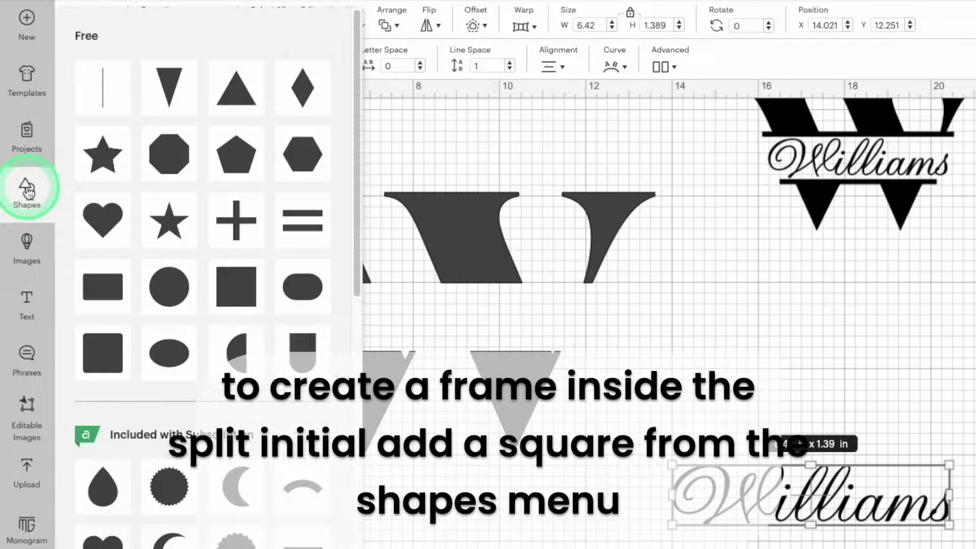
pyautogui.click(244, 290)
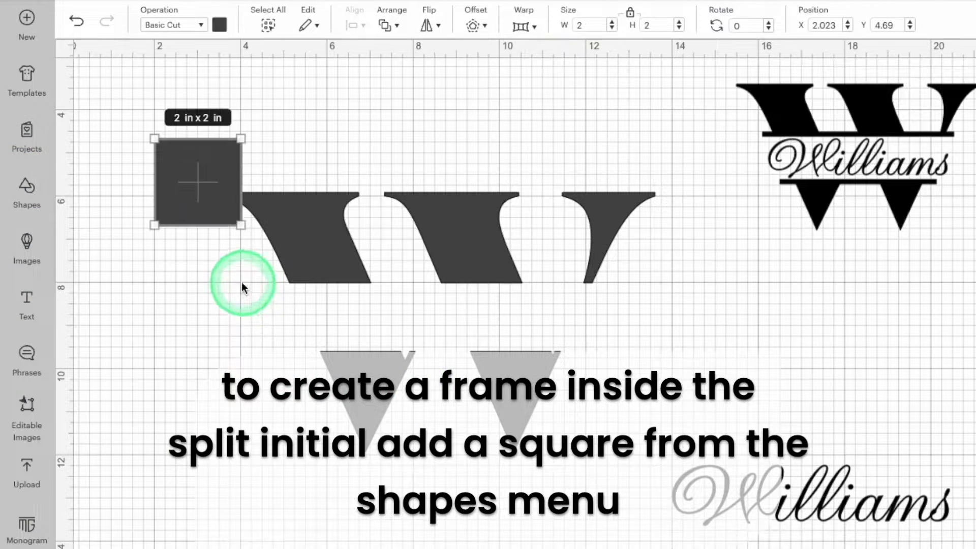
pyautogui.moveTo(197, 176); pyautogui.dragTo(226, 298)
pyautogui.click(630, 14)
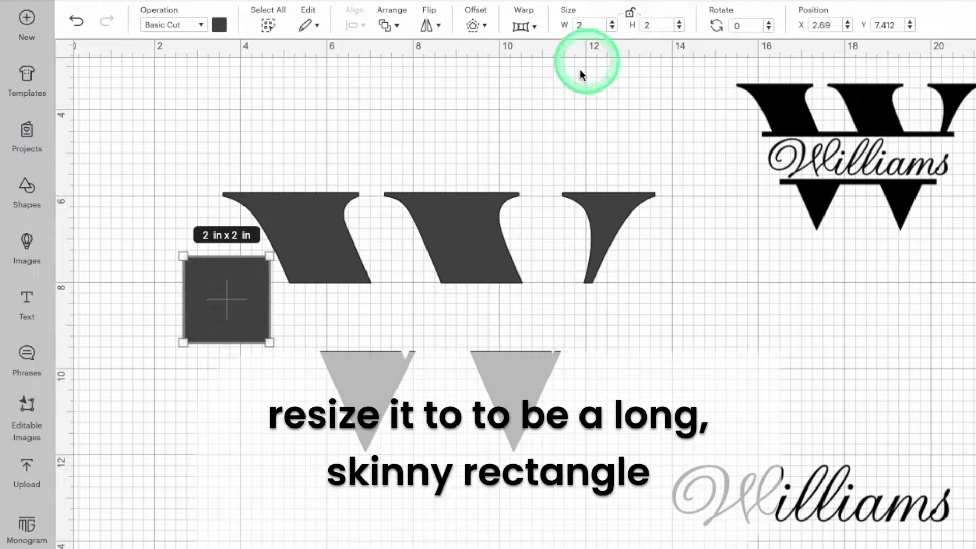
pyautogui.moveTo(264, 301); pyautogui.dragTo(619, 300)
pyautogui.moveTo(404, 281); pyautogui.dragTo(448, 287)
pyautogui.moveTo(681, 285); pyautogui.dragTo(588, 288)
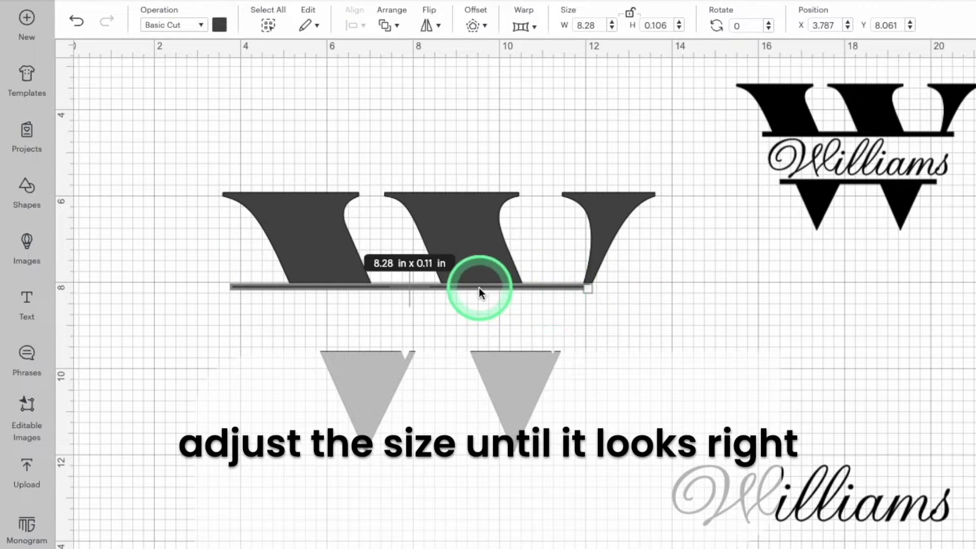
# Place the bar under the W's upper half and centre it horizontally on the letter.
pyautogui.moveTo(478, 287); pyautogui.dragTo(507, 286)
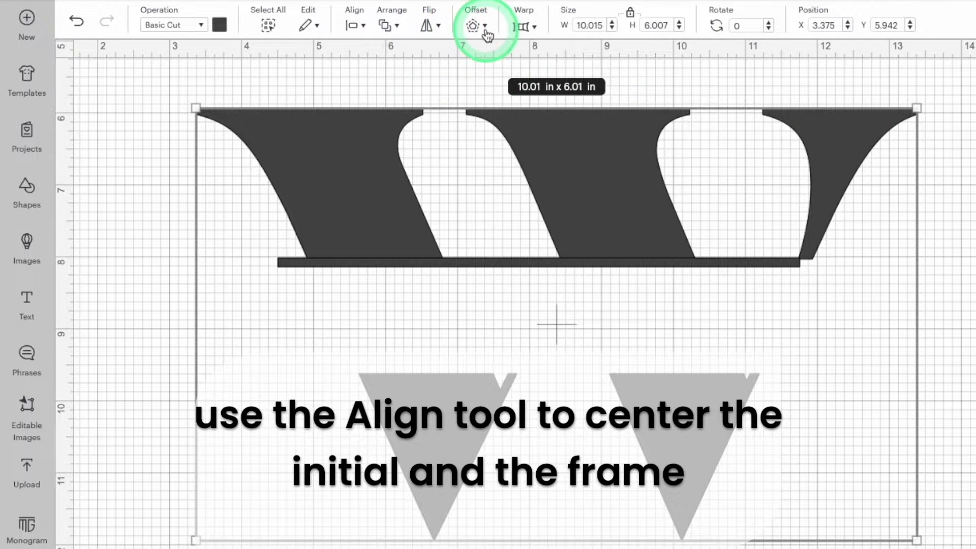
pyautogui.click(355, 26)
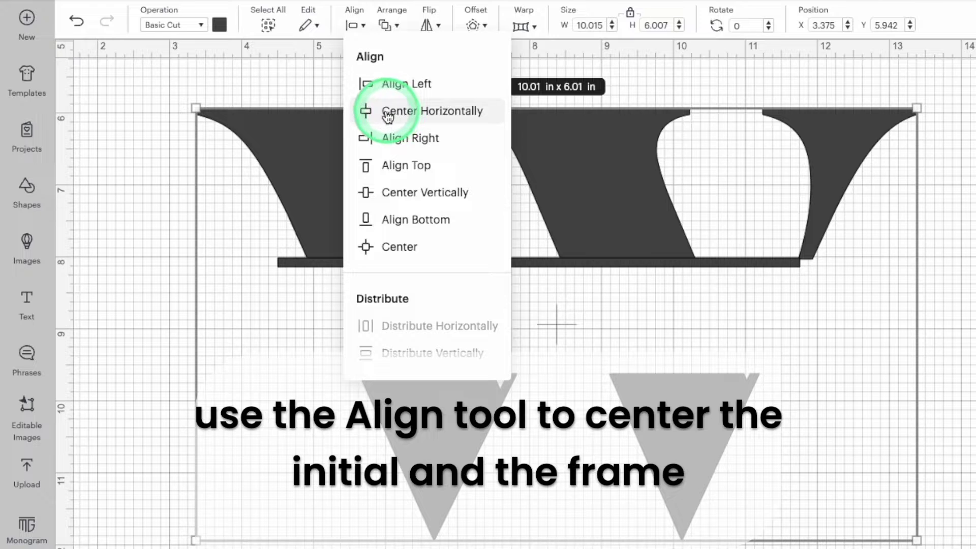
pyautogui.click(388, 116)
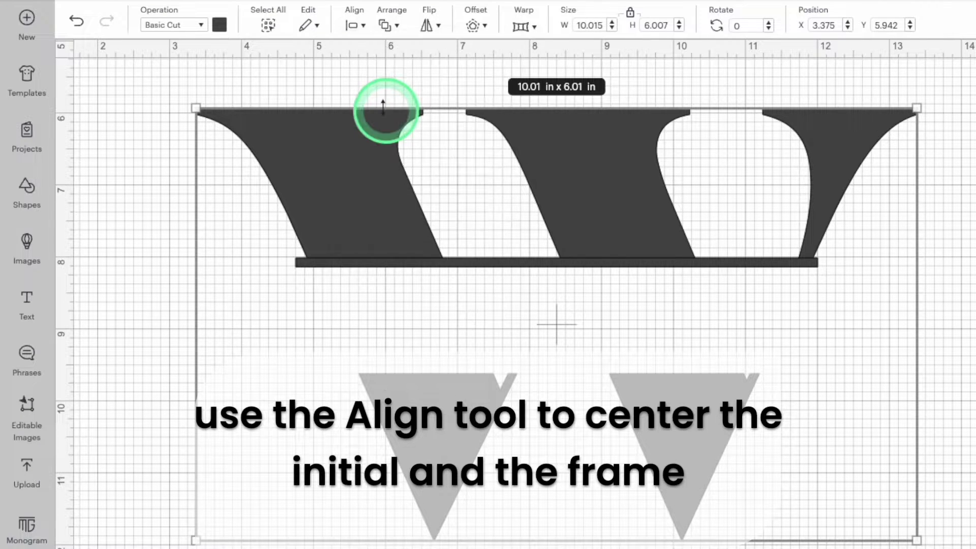
pyautogui.click(959, 257)
# Duplicate the bar and fit the 6.25 x 0.104 in copy along the lower half's top edge.
pyautogui.click(812, 108)
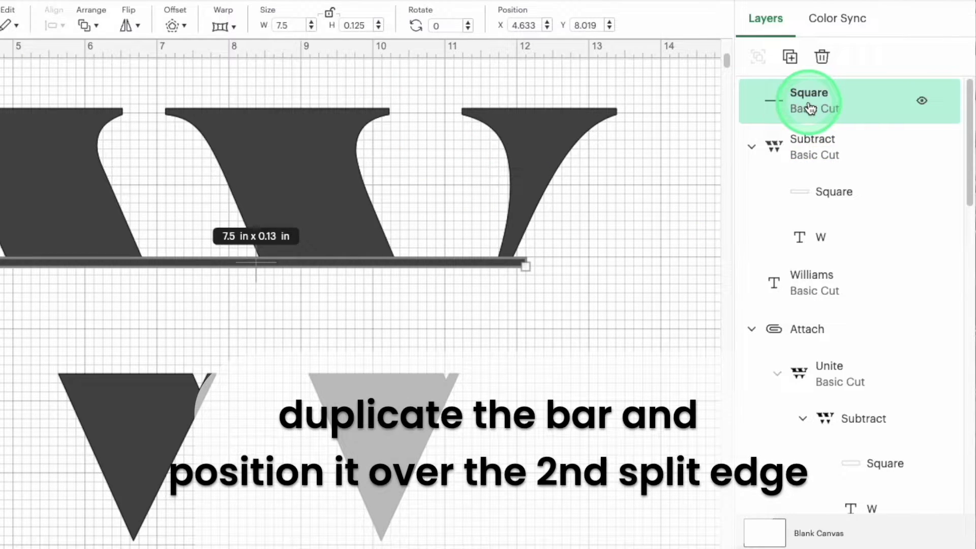
pyautogui.click(790, 57)
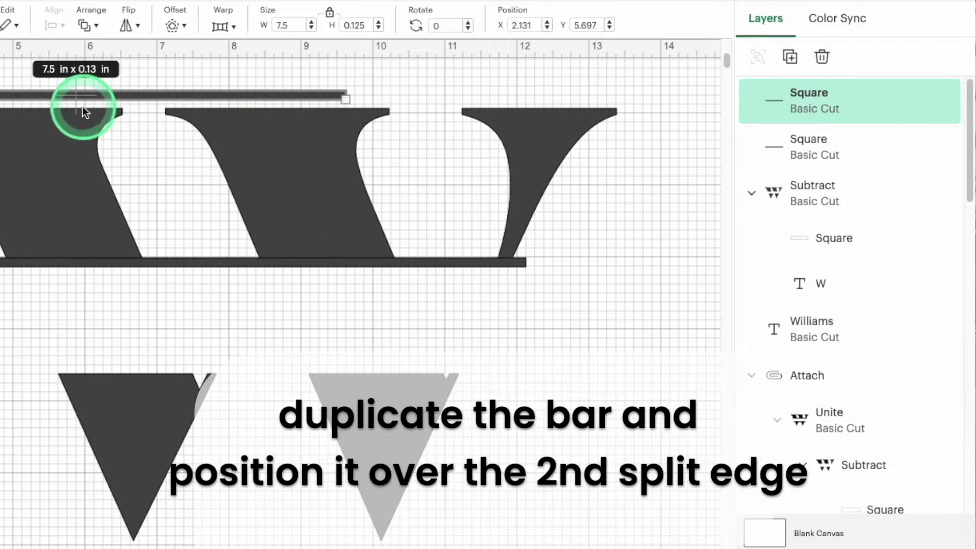
pyautogui.moveTo(75, 95); pyautogui.dragTo(255, 377)
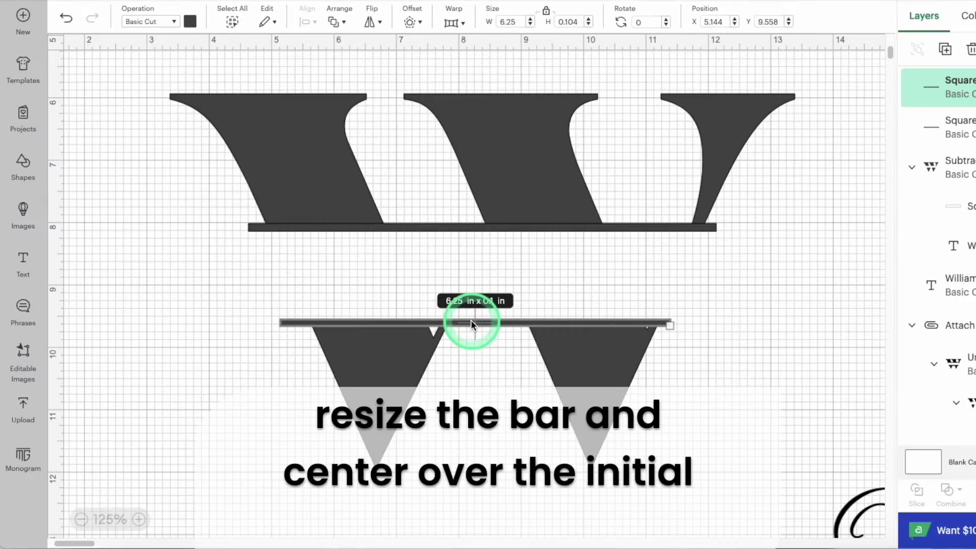
pyautogui.moveTo(471, 323); pyautogui.dragTo(478, 323)
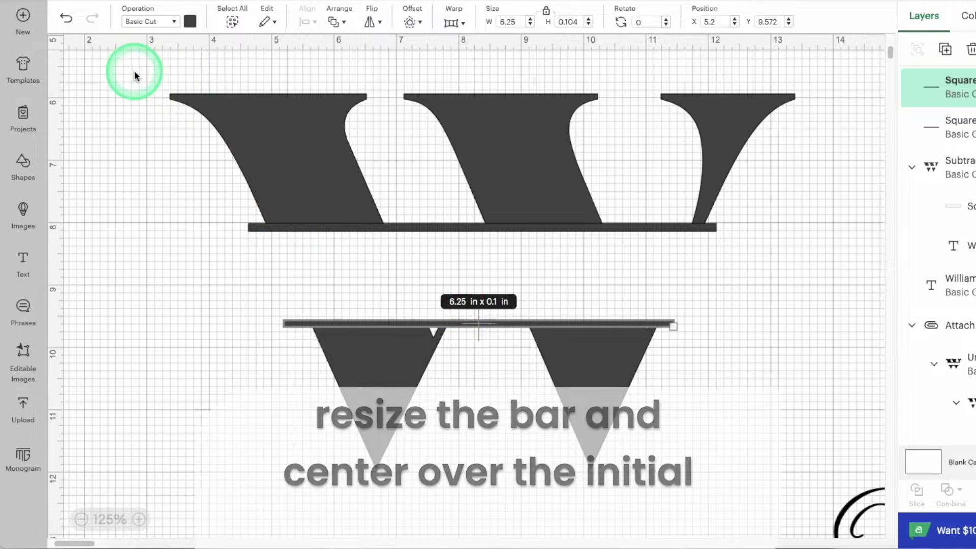
pyautogui.moveTo(135, 72); pyautogui.dragTo(813, 472)
# Apply Align > Center Horizontally to the two W halves and both bars.
pyautogui.click(307, 21)
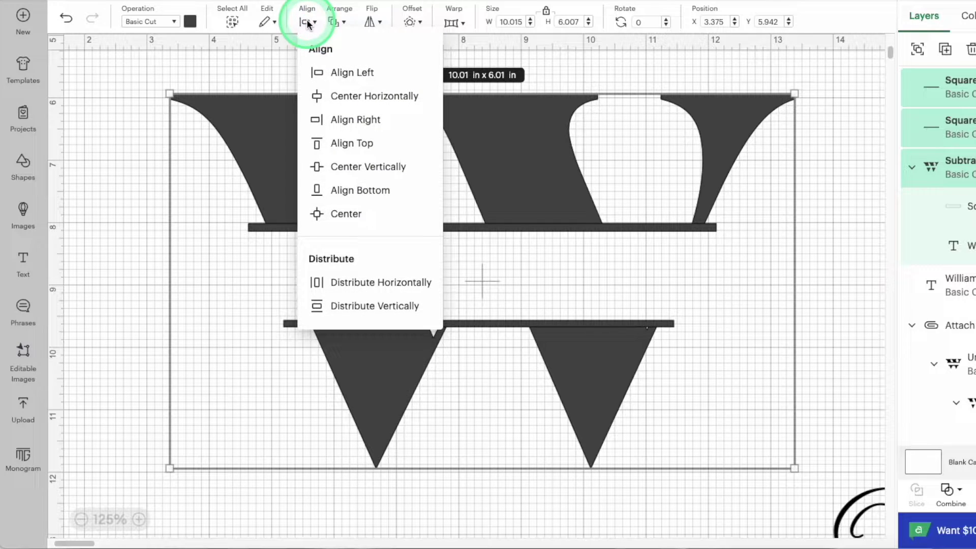
pyautogui.click(349, 95)
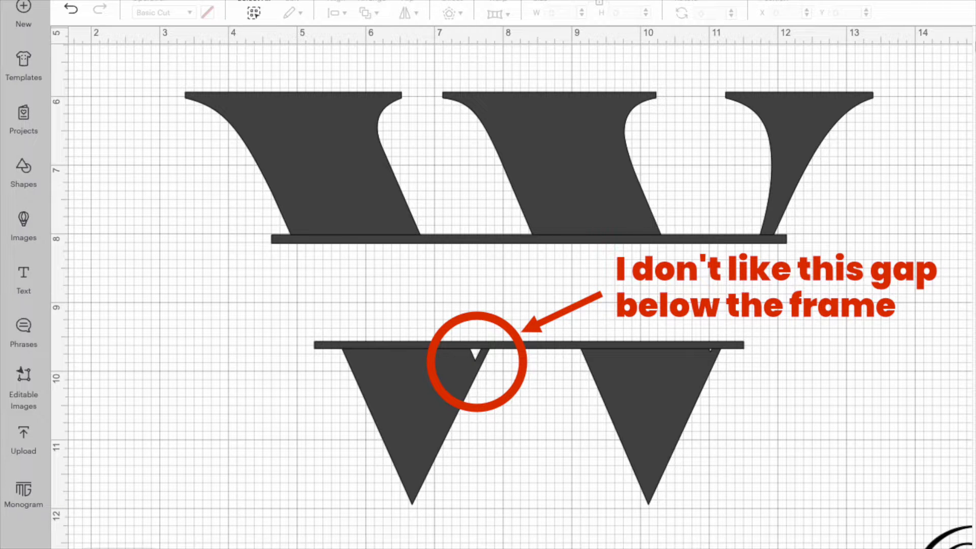
# Undo the W's Subtract and reapply it with the adjusted band to remove the notch.
pyautogui.click(872, 277)
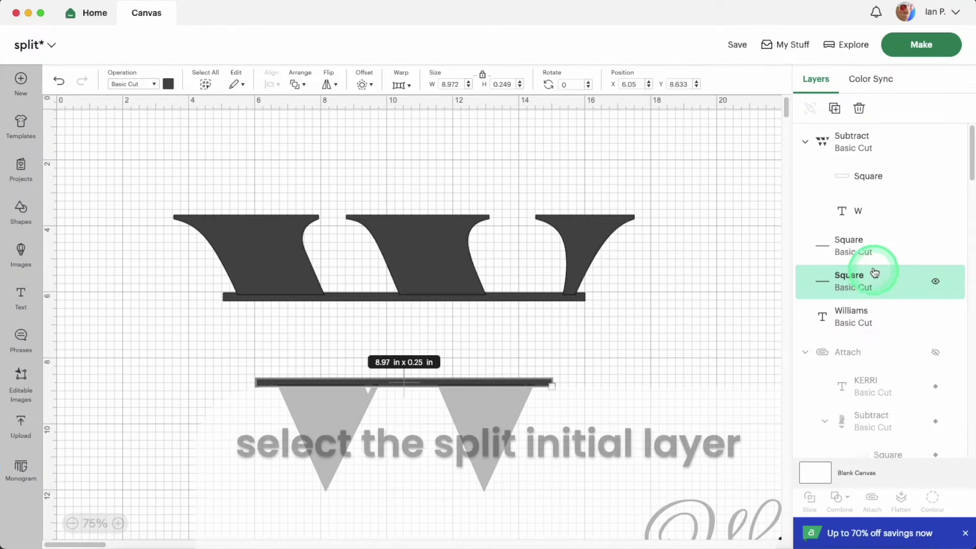
pyautogui.click(852, 148)
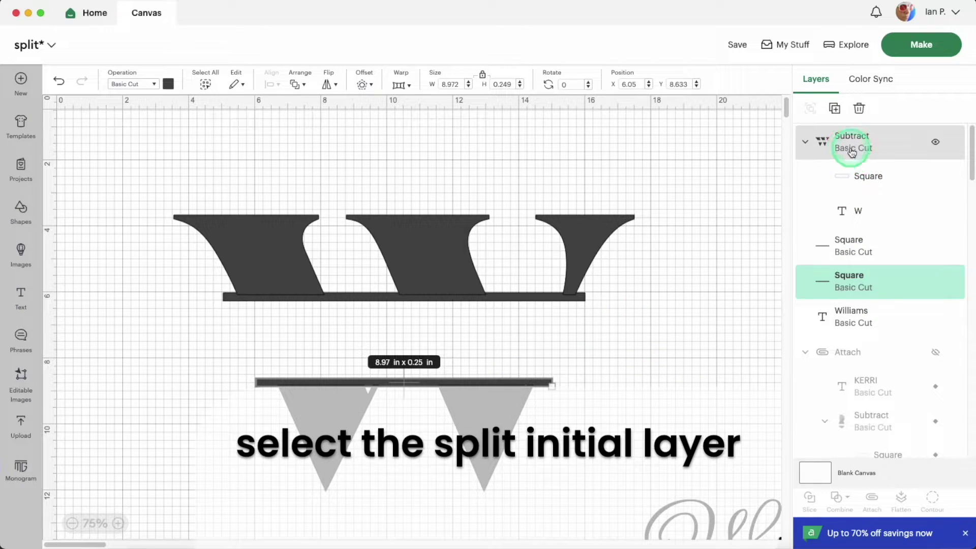
pyautogui.click(851, 150)
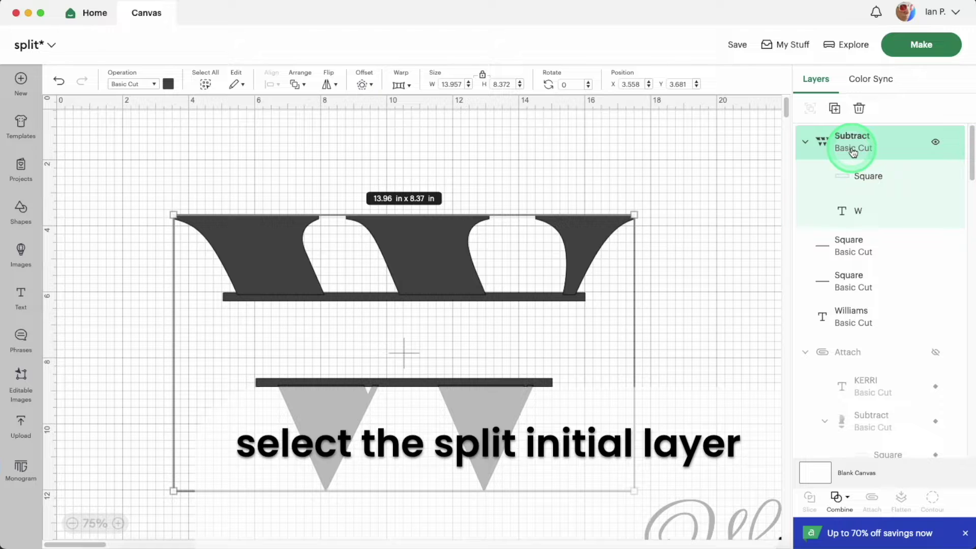
pyautogui.click(823, 467)
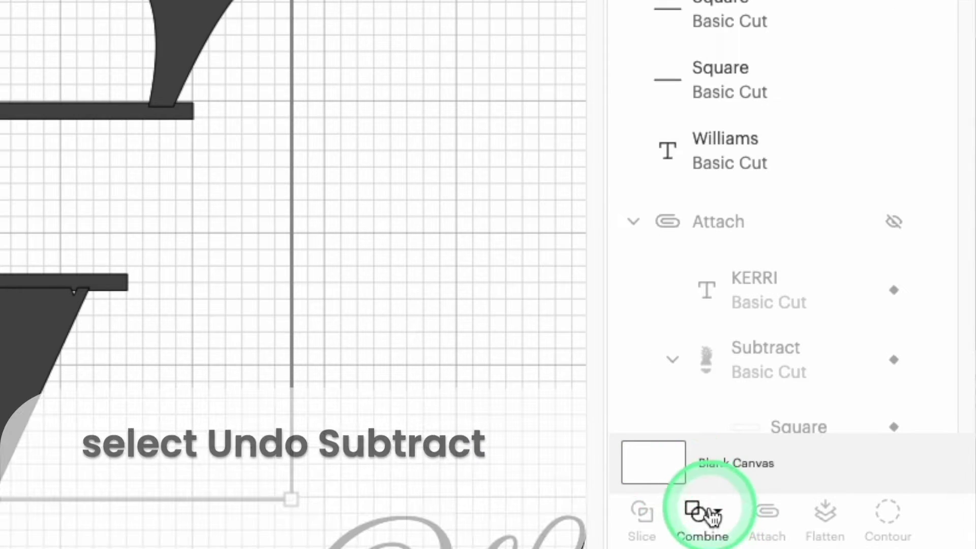
pyautogui.click(713, 515)
pyautogui.click(741, 414)
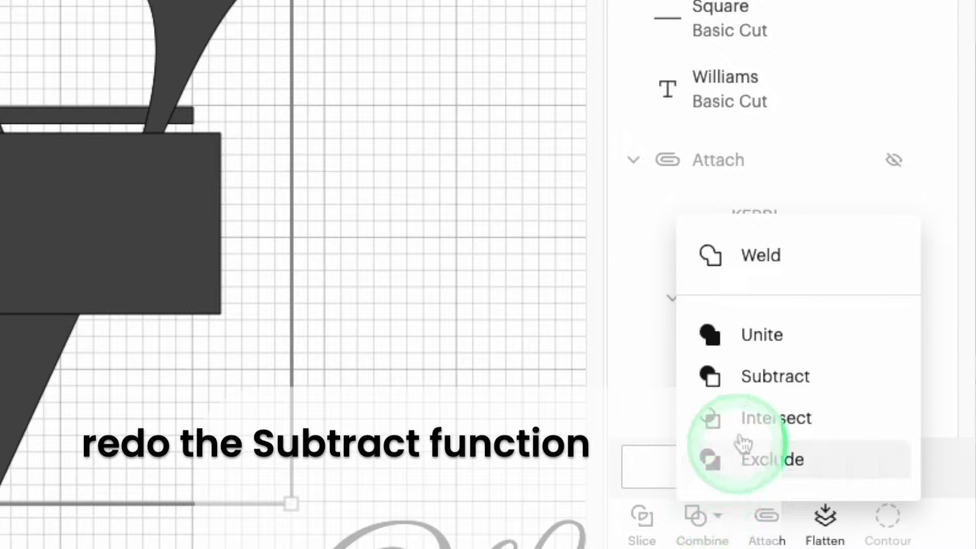
pyautogui.click(758, 375)
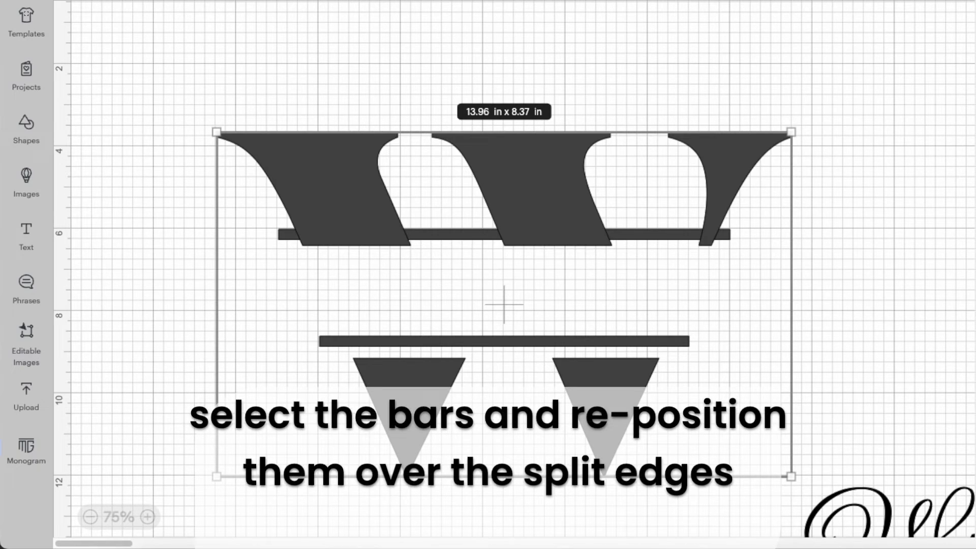
# Select both Square bars and move them down onto the W's split edges.
pyautogui.click(503, 235)
pyautogui.click(504, 341)
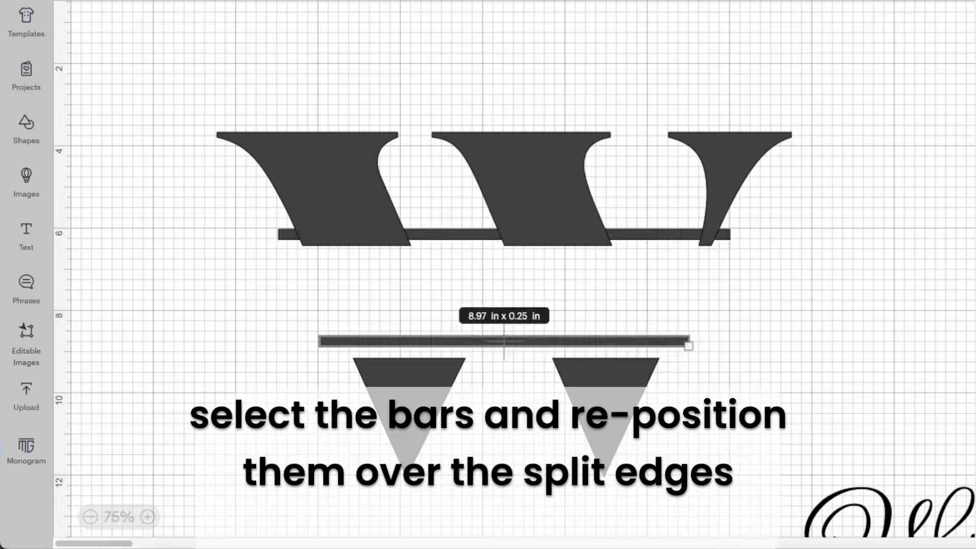
pyautogui.keyDown('shift'); pyautogui.click(503, 235); pyautogui.keyUp('shift')
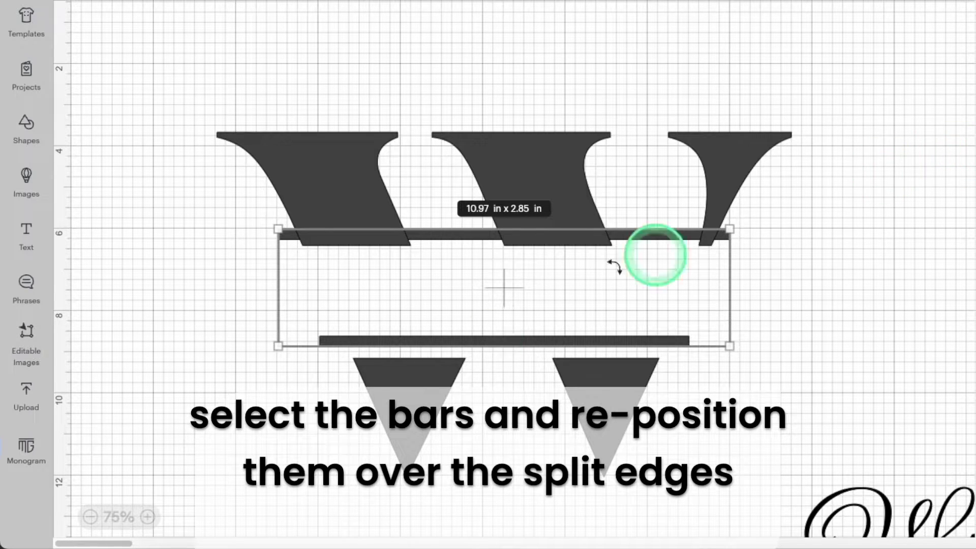
pyautogui.moveTo(502, 284); pyautogui.dragTo(505, 298)
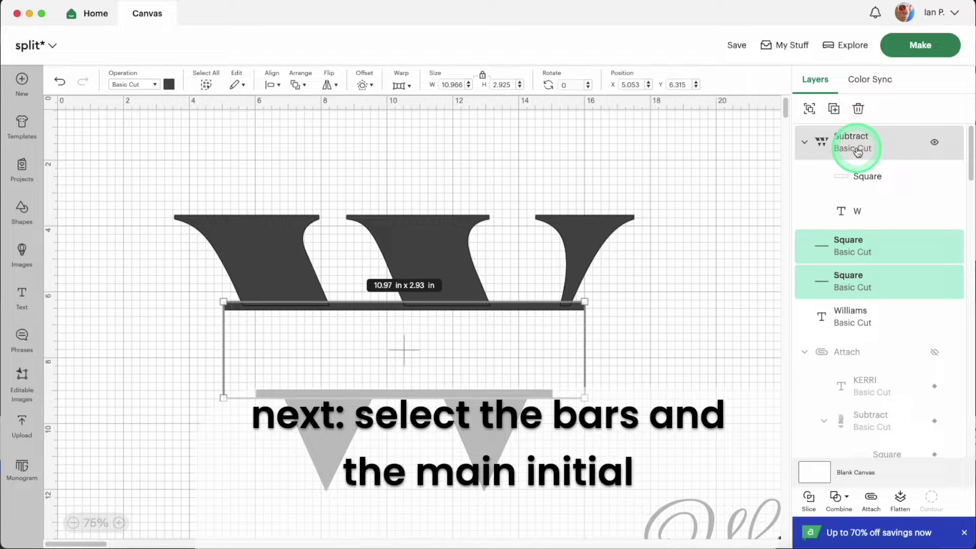
# Unite the two bars with the split W into one shape and move 'Williams' over it.
pyautogui.keyDown('shift'); pyautogui.click(854, 150); pyautogui.keyUp('shift')
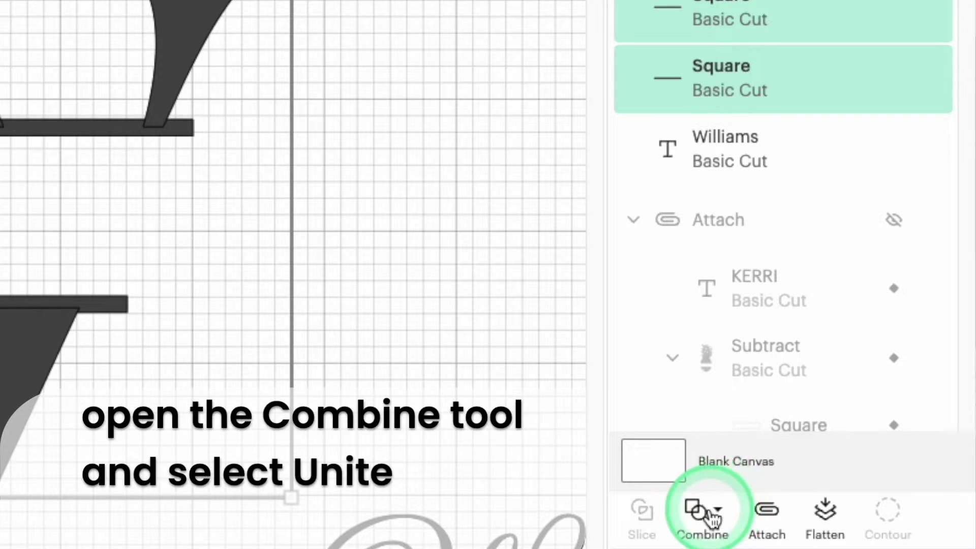
pyautogui.click(713, 517)
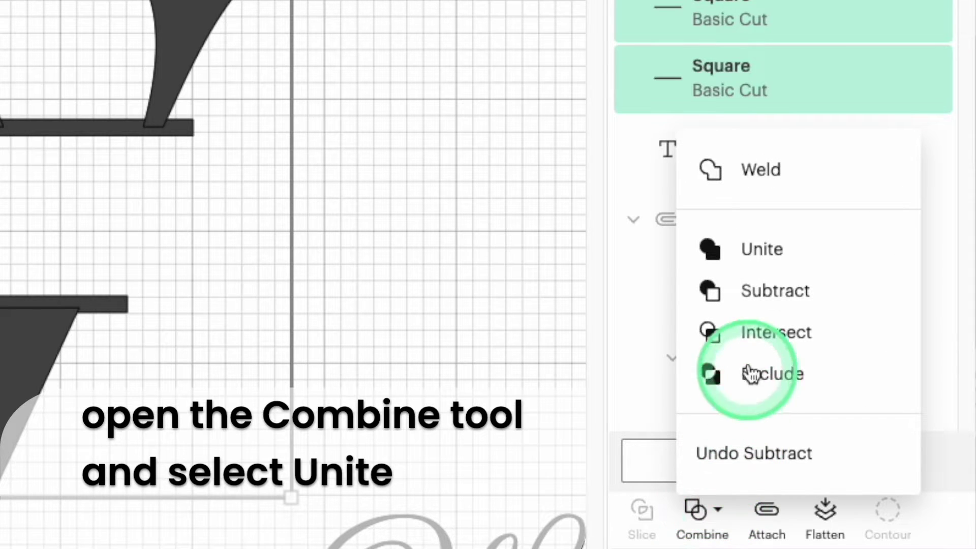
pyautogui.click(756, 256)
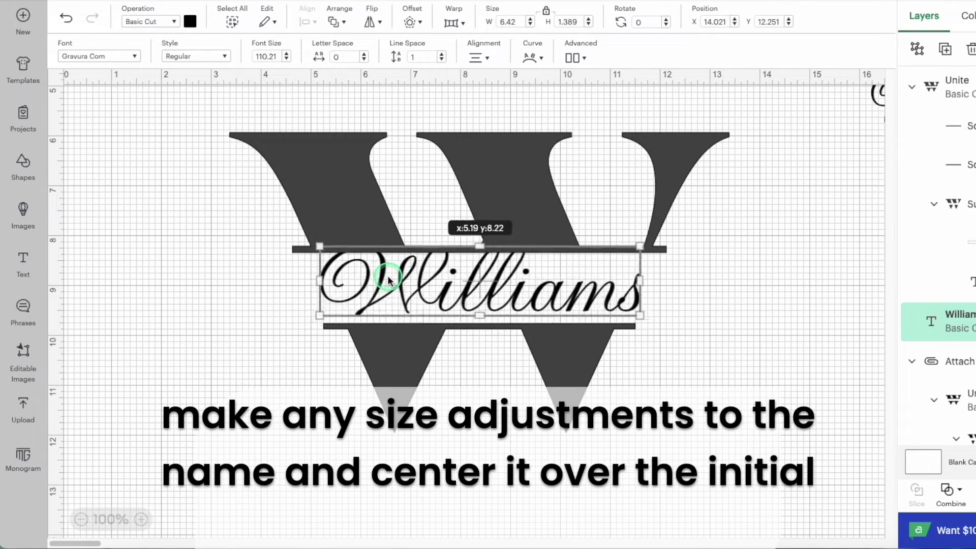
pyautogui.moveTo(381, 279); pyautogui.dragTo(390, 288)
# Shrink 'Williams' slightly and centre it horizontally over the W.
pyautogui.moveTo(641, 322)
pyautogui.mouseDown()
pyautogui.moveTo(638, 348)
pyautogui.moveTo(626, 323)
pyautogui.mouseUp()
pyautogui.moveTo(533, 292); pyautogui.dragTo(543, 299)
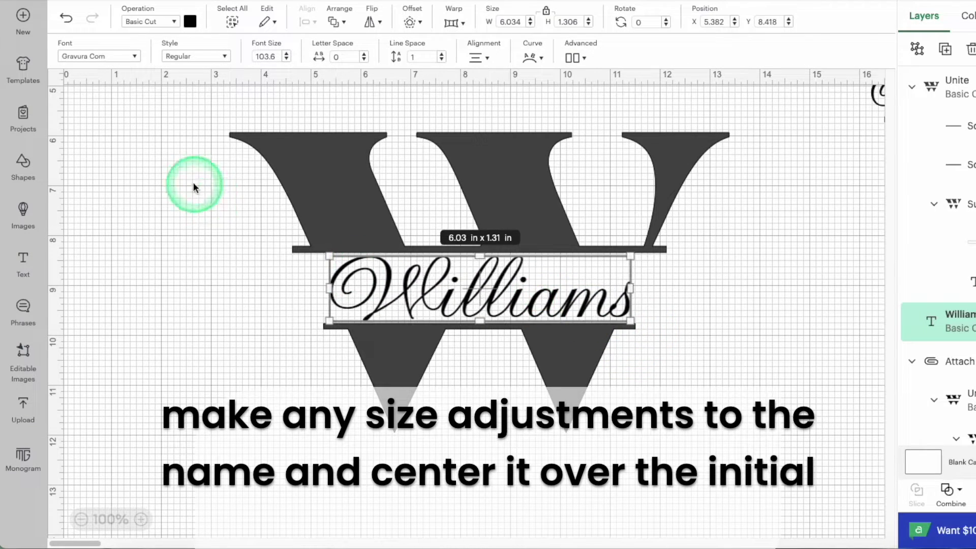
pyautogui.moveTo(191, 185); pyautogui.dragTo(715, 377)
pyautogui.click(305, 22)
pyautogui.click(342, 96)
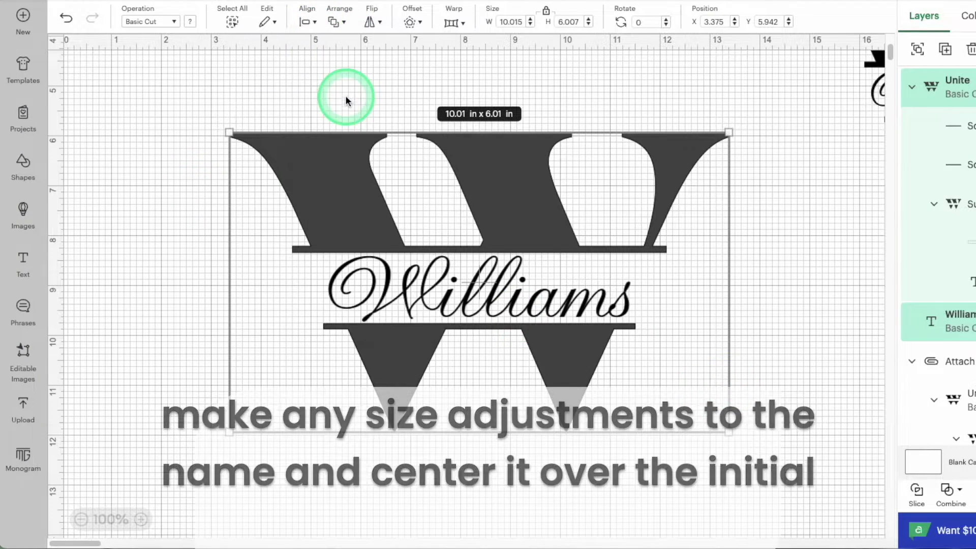
# Attach the Williams name to the W initial.
pyautogui.click(798, 305)
pyautogui.moveTo(180, 123); pyautogui.dragTo(665, 388)
pyautogui.click(973, 499)
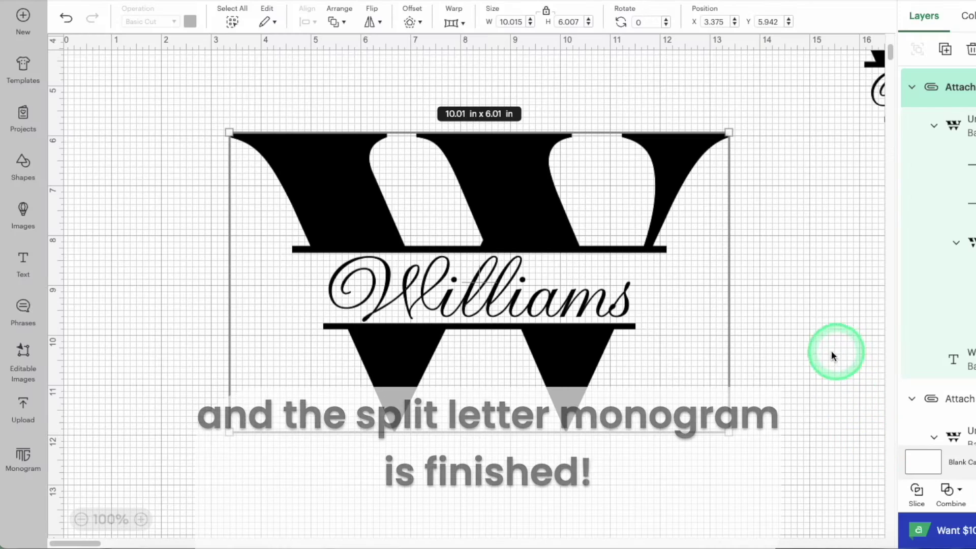
# Select the Williams text layer and bring up its material colour choices.
pyautogui.click(800, 348)
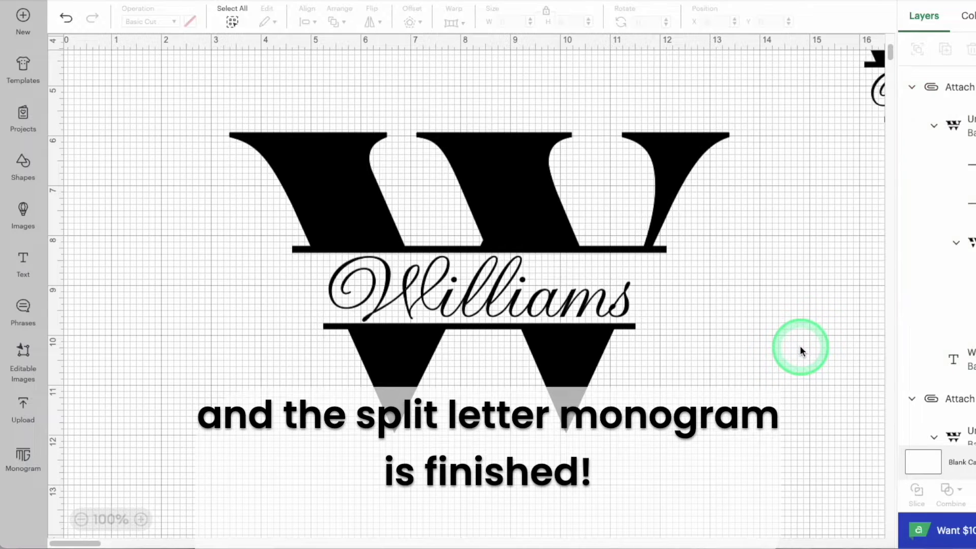
pyautogui.click(554, 227)
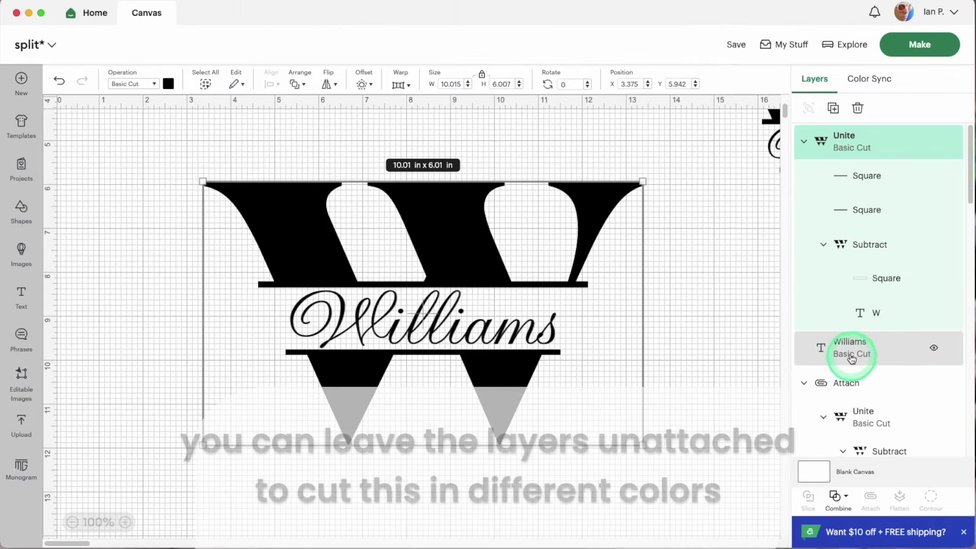
pyautogui.click(961, 358)
pyautogui.click(168, 84)
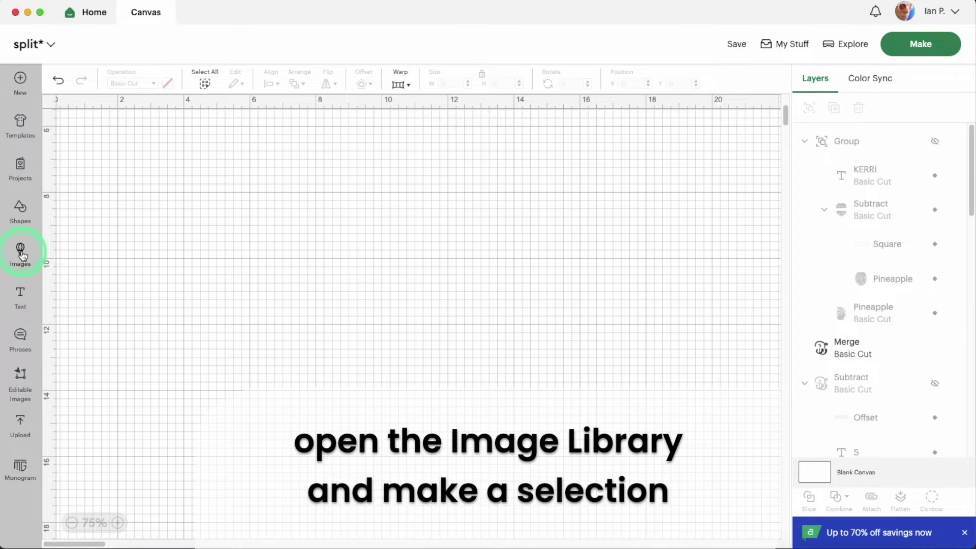
# Add the black pineapple image from a 'pineapple' search and start a KERRI text layer.
pyautogui.click(485, 126)
pyautogui.write('pineap')
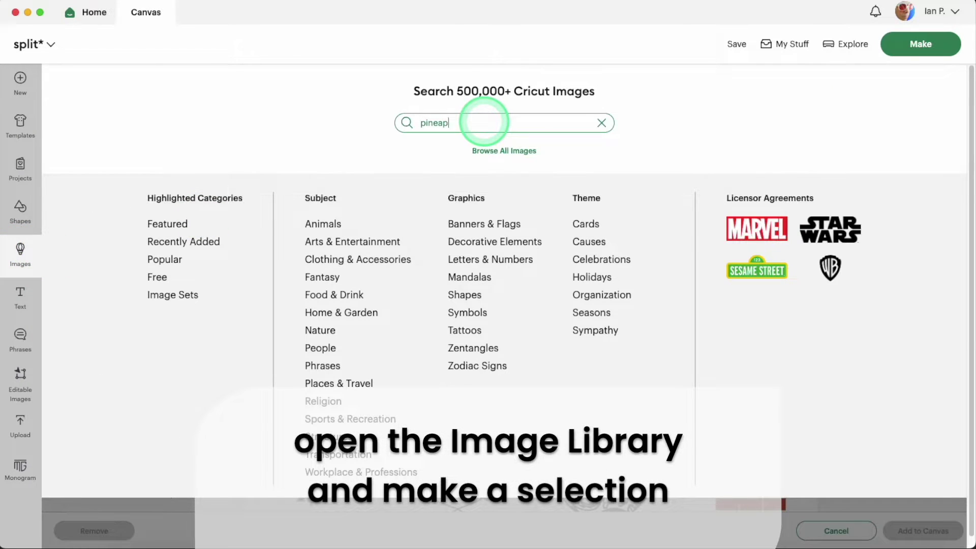
pyautogui.write('le')
pyautogui.press('Return')
pyautogui.click(608, 363)
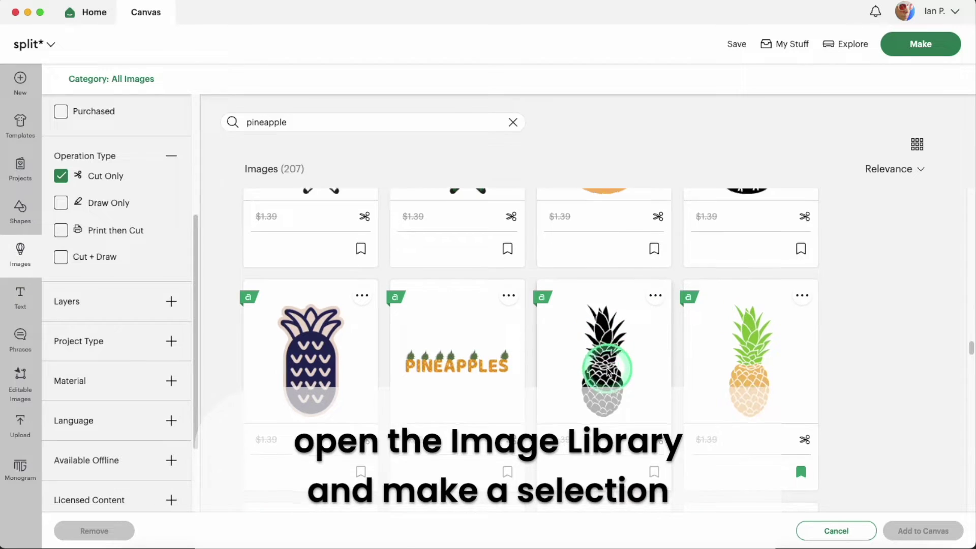
pyautogui.scroll(-2, 607, 305)
pyautogui.click(892, 532)
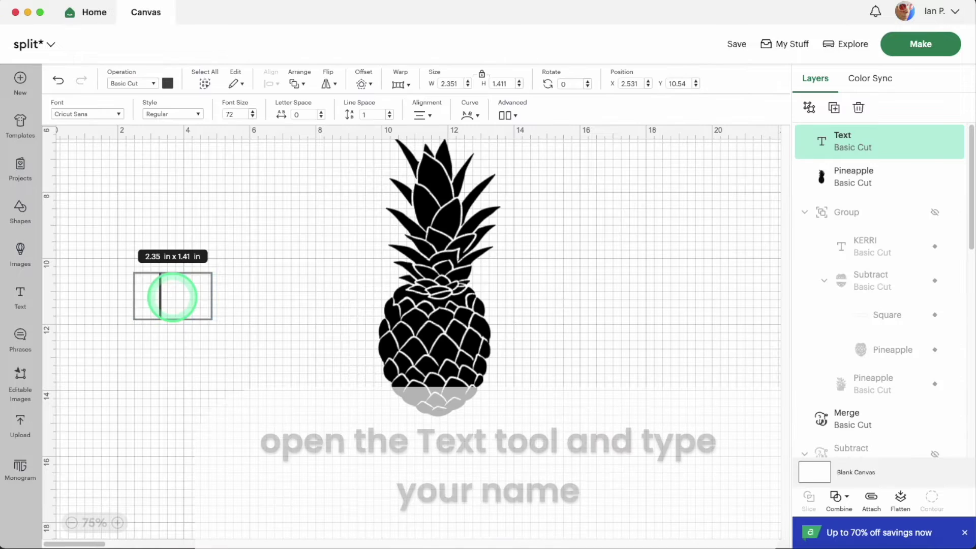
pyautogui.write('KERRI')
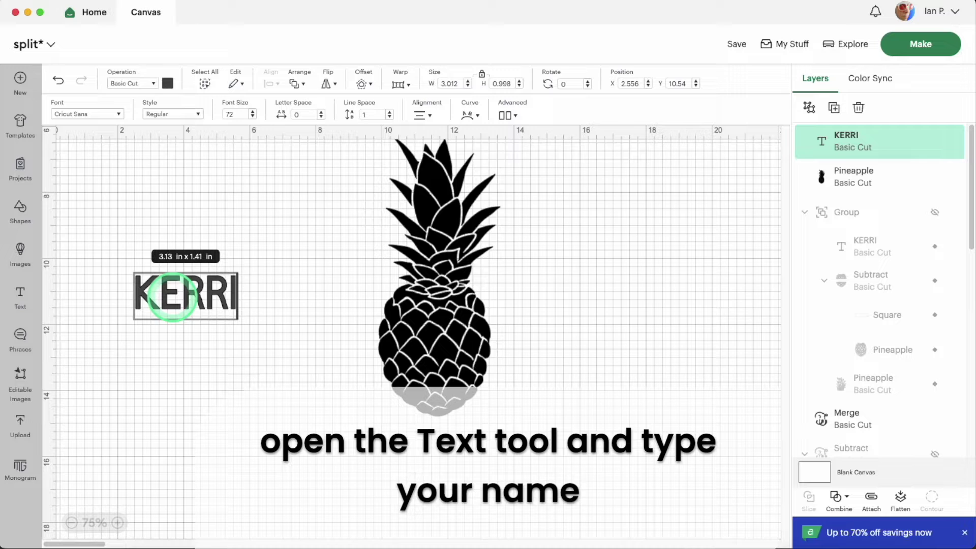
# Set KERRI in the Aphasia BT font and move it further down the canvas.
pyautogui.click(251, 290)
pyautogui.click(203, 290)
pyautogui.click(87, 143)
pyautogui.write('a')
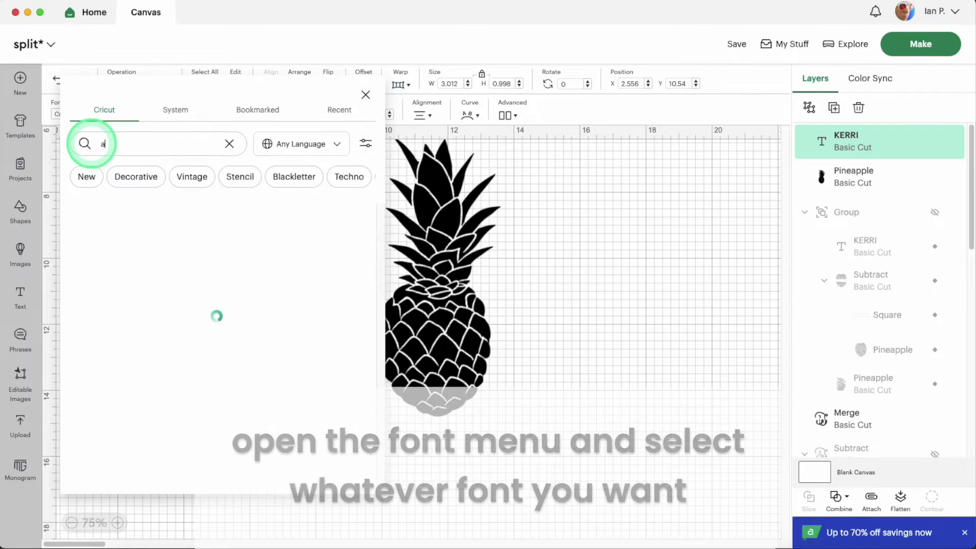
pyautogui.write('phasia')
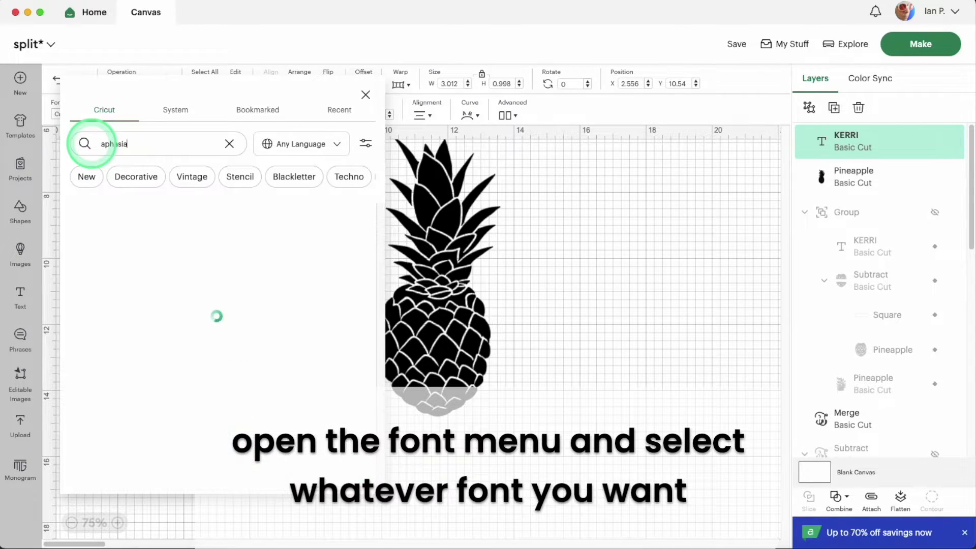
pyautogui.click(169, 240)
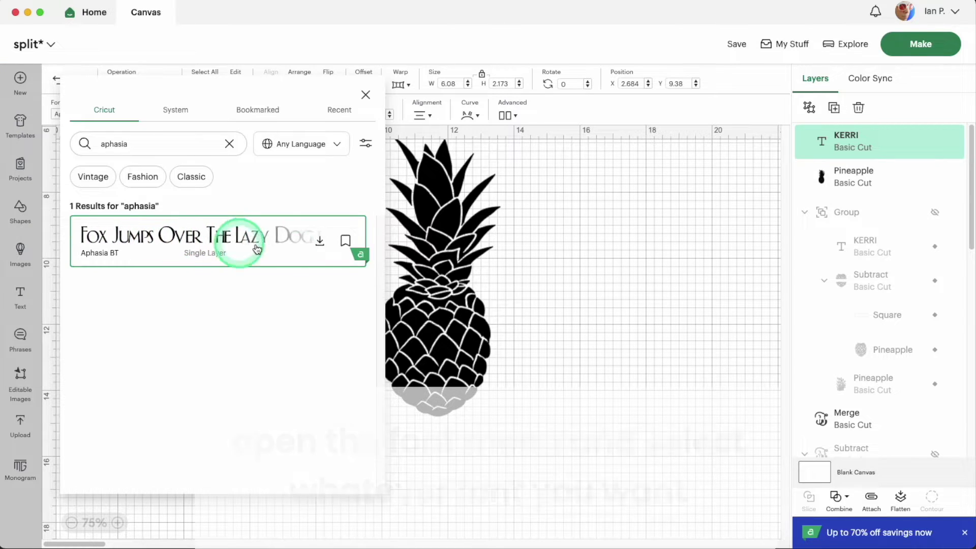
pyautogui.click(578, 256)
pyautogui.moveTo(254, 279); pyautogui.dragTo(293, 333)
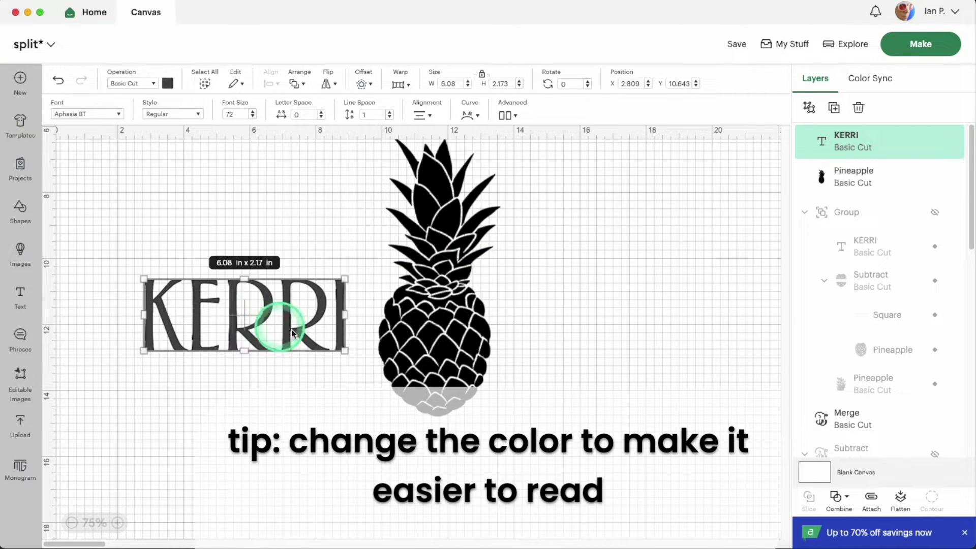
# Colour KERRI pale yellow and shrink it to 3.41 x 1.22 in over the pineapple's lower half.
pyautogui.click(167, 84)
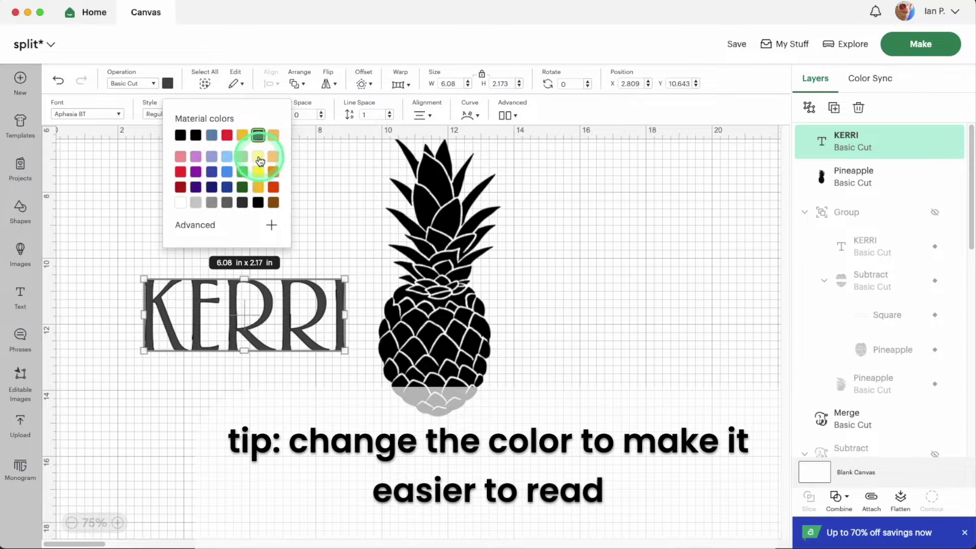
pyautogui.click(259, 161)
pyautogui.click(253, 348)
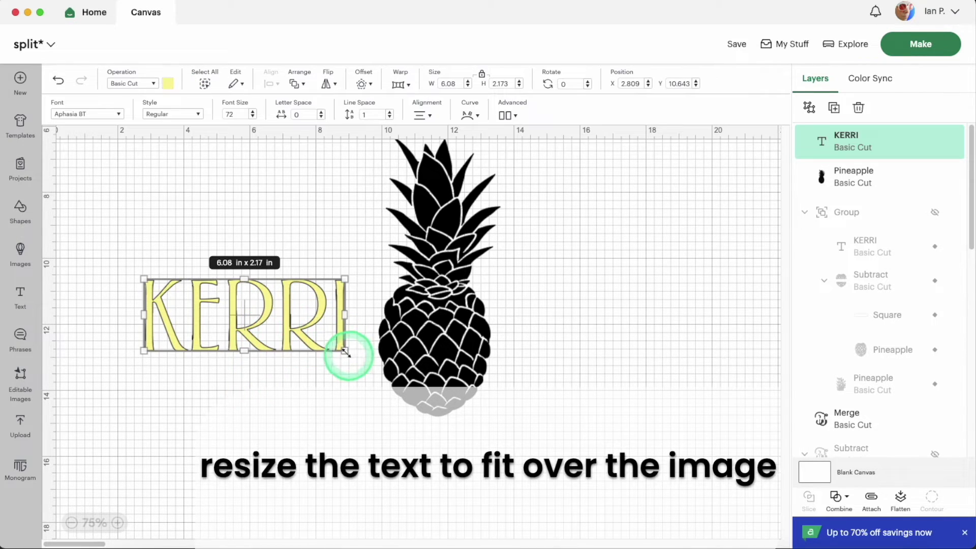
pyautogui.moveTo(345, 350); pyautogui.dragTo(271, 324)
pyautogui.moveTo(208, 301); pyautogui.dragTo(439, 356)
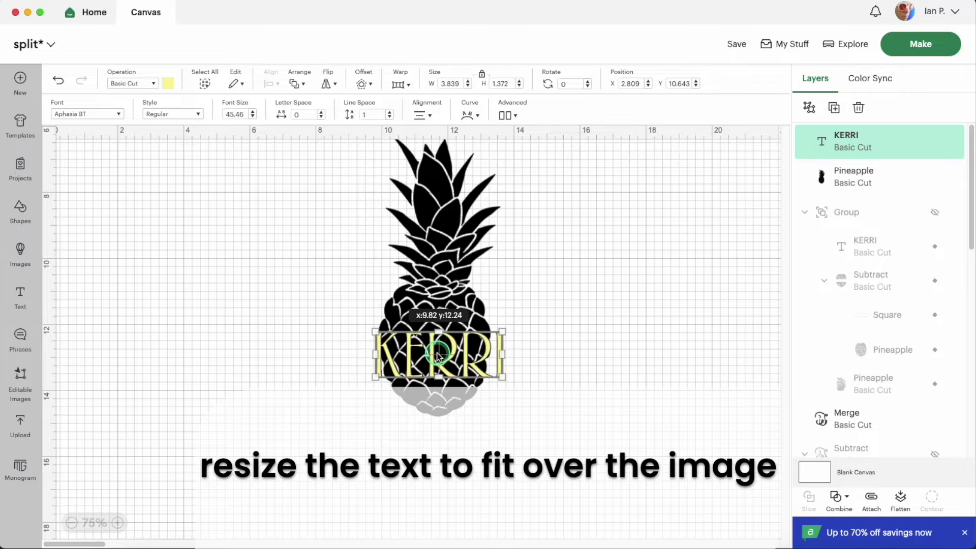
pyautogui.moveTo(502, 378); pyautogui.dragTo(488, 367)
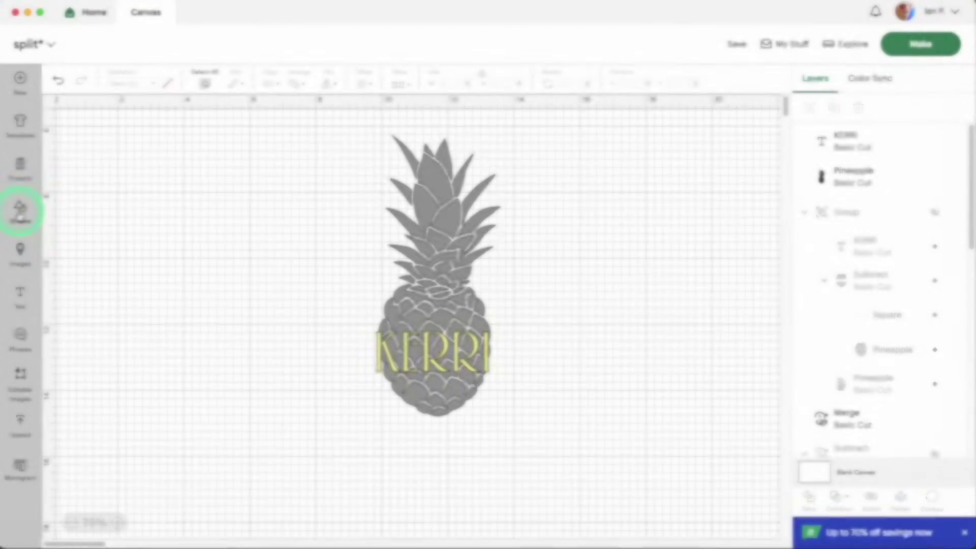
pyautogui.click(20, 209)
# Add a square below the KERRI layer and stretch it to about 6.34 x 1.4 in across the name.
pyautogui.click(182, 305)
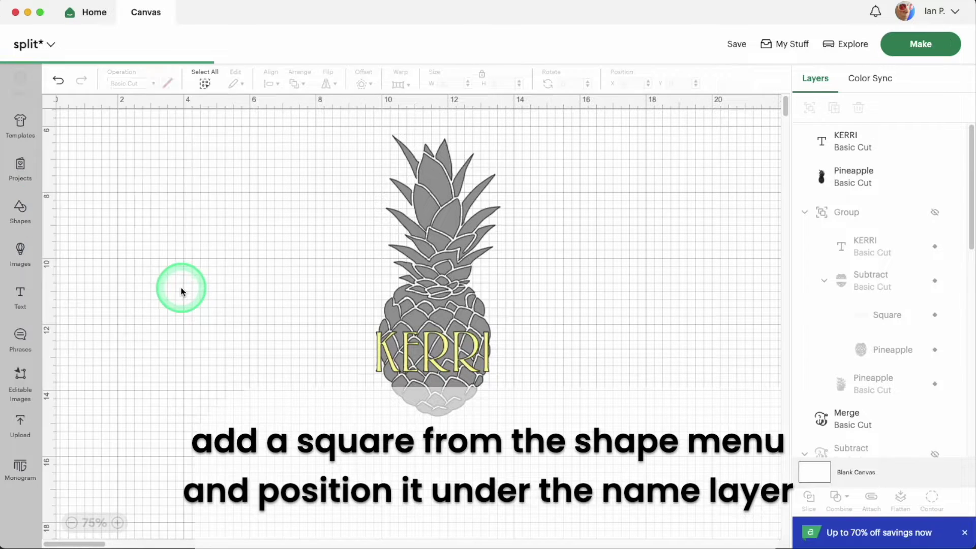
pyautogui.moveTo(190, 216); pyautogui.dragTo(265, 323)
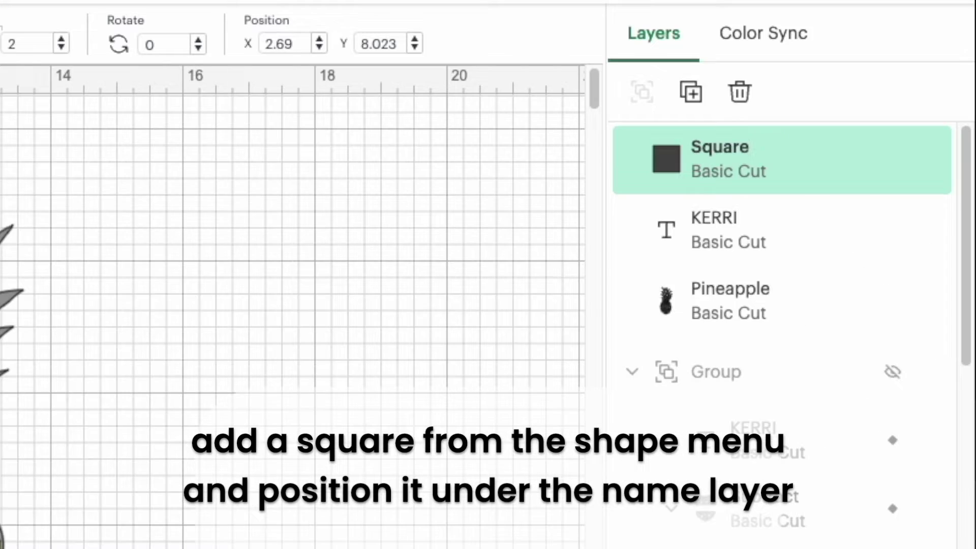
pyautogui.moveTo(687, 181); pyautogui.dragTo(698, 208)
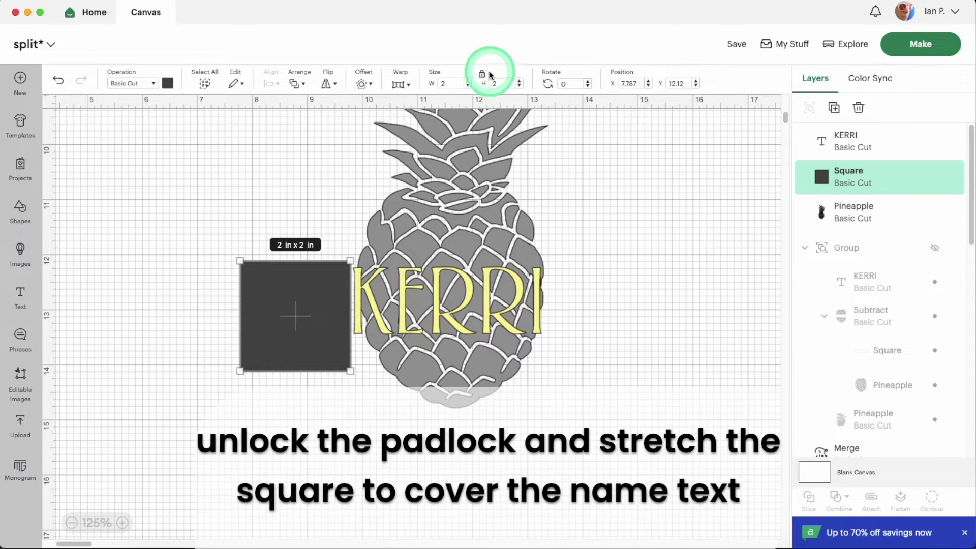
pyautogui.moveTo(350, 301); pyautogui.dragTo(590, 304)
pyautogui.moveTo(385, 375); pyautogui.dragTo(391, 341)
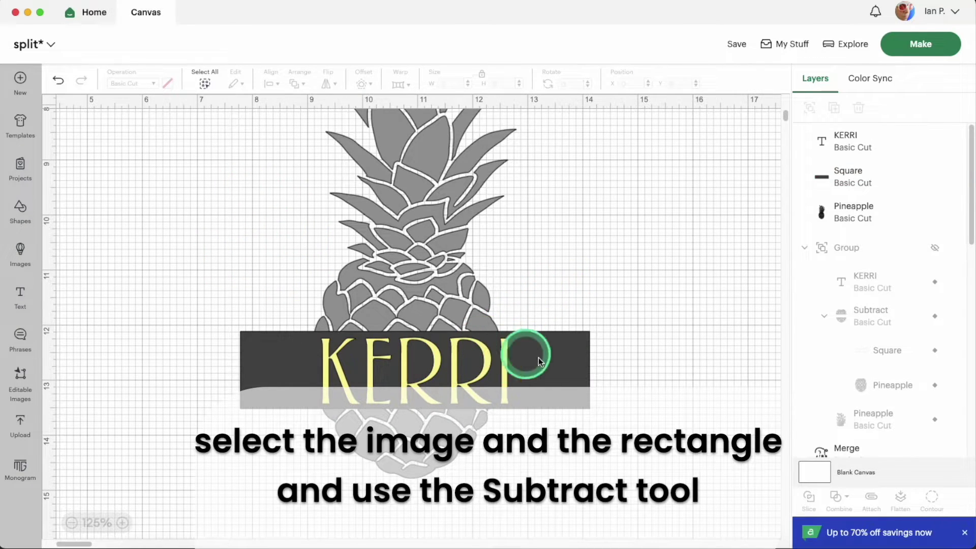
pyautogui.click(825, 179)
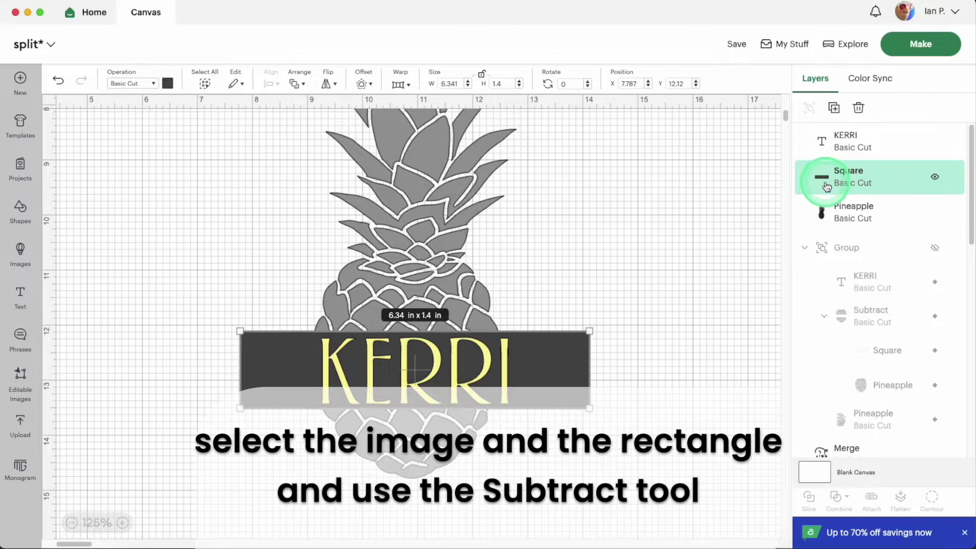
# Subtract the rectangle from the pineapple to cut a band through it.
pyautogui.keyDown('shift'); pyautogui.click(838, 217); pyautogui.keyUp('shift')
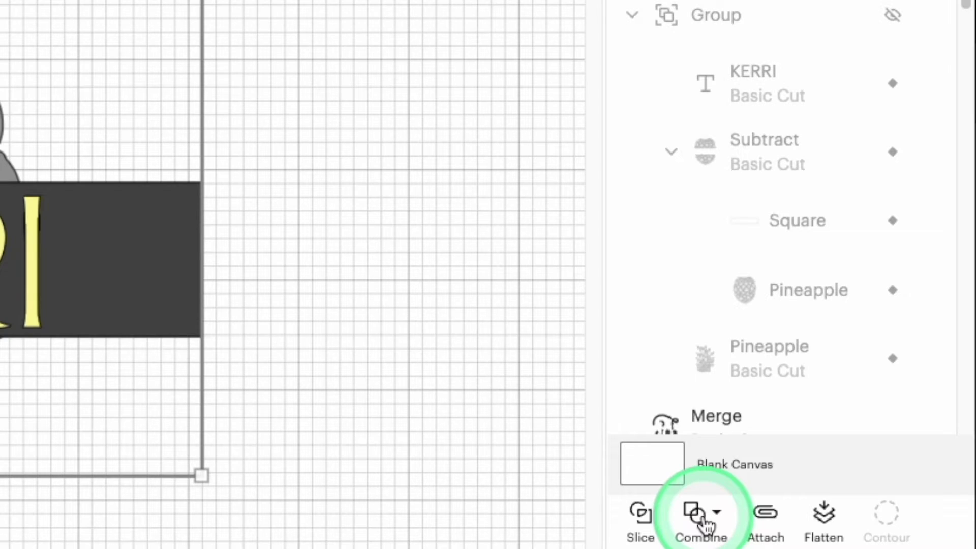
pyautogui.click(705, 522)
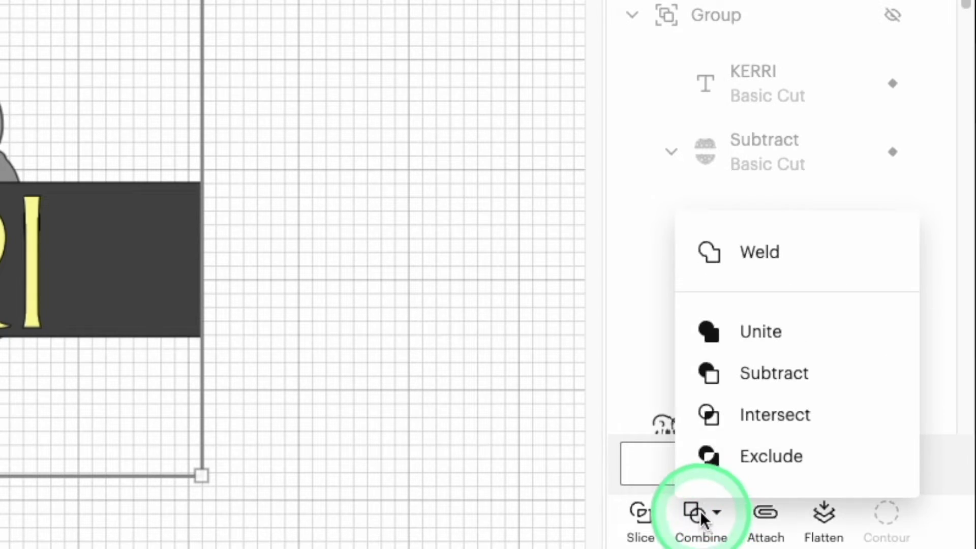
pyautogui.click(752, 375)
# Attach KERRI to the split pineapple.
pyautogui.click(160, 158)
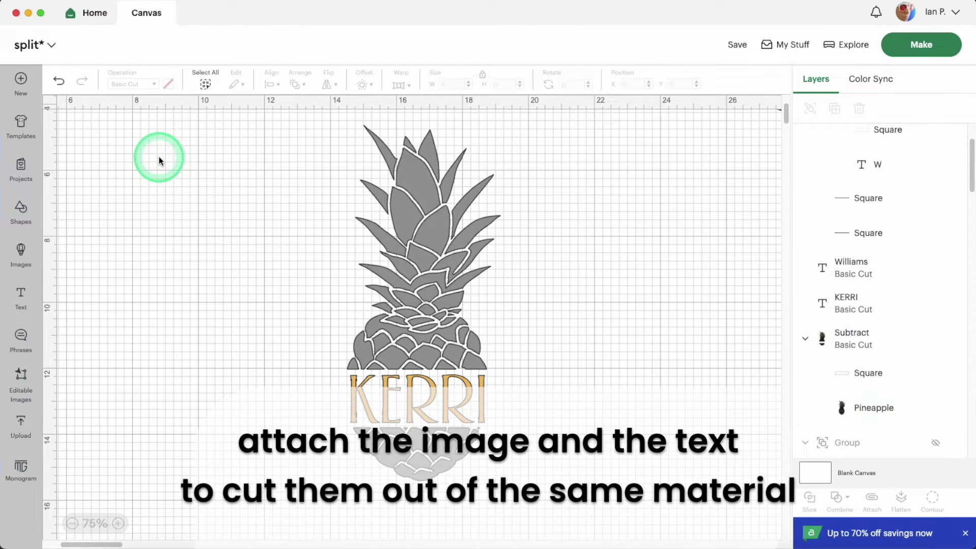
pyautogui.moveTo(200, 125); pyautogui.dragTo(614, 434)
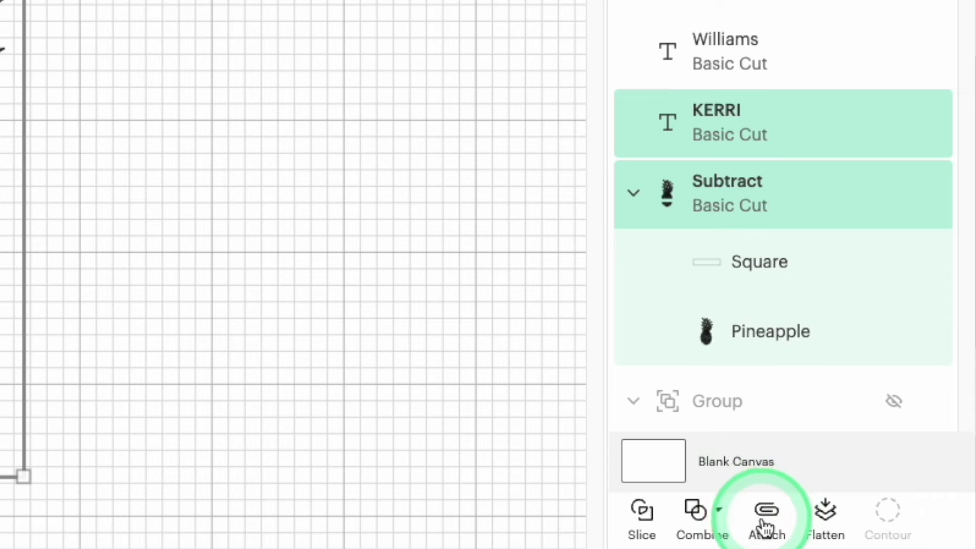
pyautogui.click(770, 514)
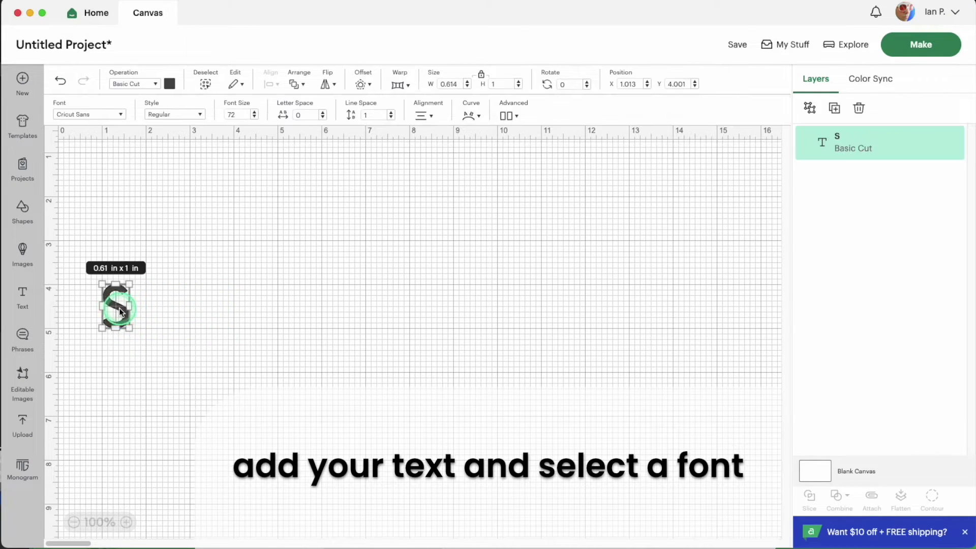
# Enlarge the S to 3.32 x 5.41 in and set it in the Elizabeth script font.
pyautogui.moveTo(130, 327); pyautogui.dragTo(253, 408)
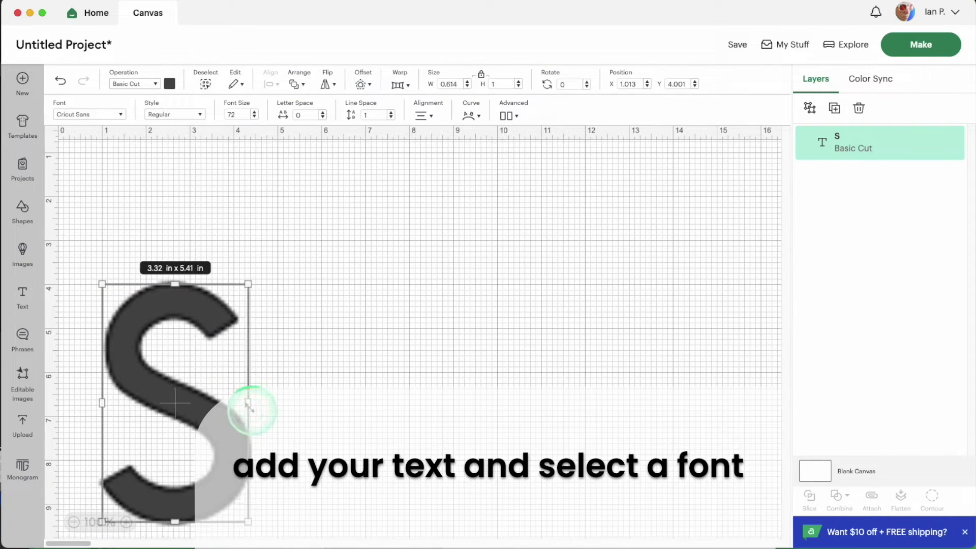
pyautogui.click(187, 404)
pyautogui.click(122, 144)
pyautogui.write('eliz')
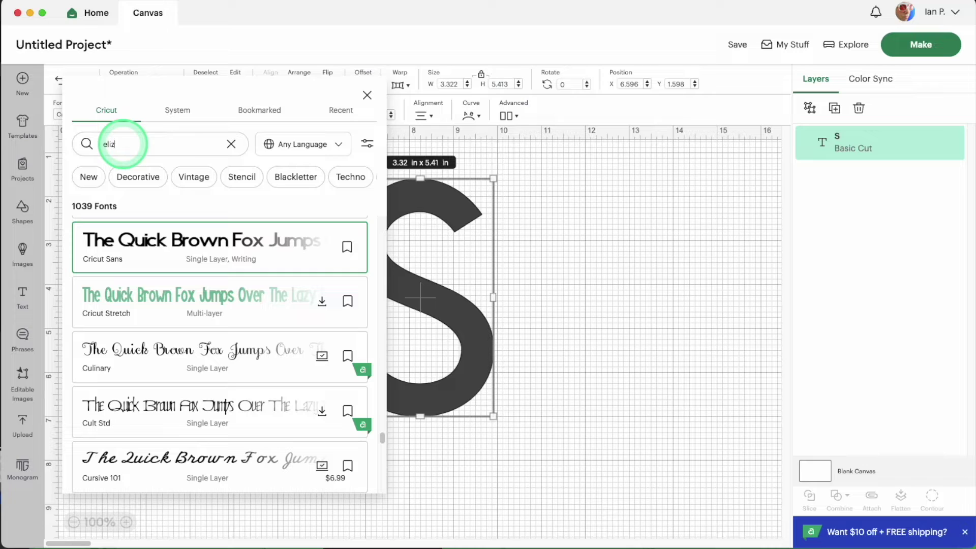
pyautogui.write('abeth')
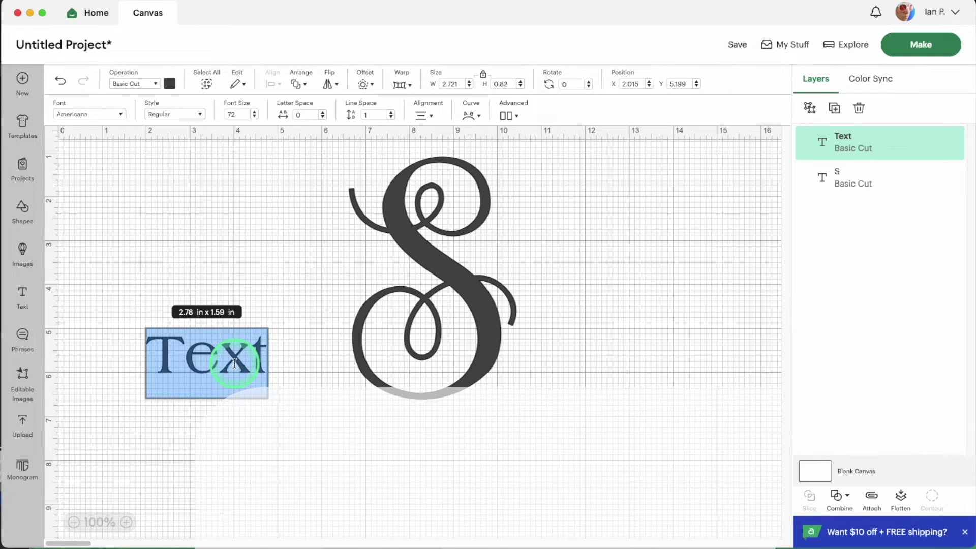
# Add 'Sophia' in the Americana font and centre it across the S.
pyautogui.write('Sophia')
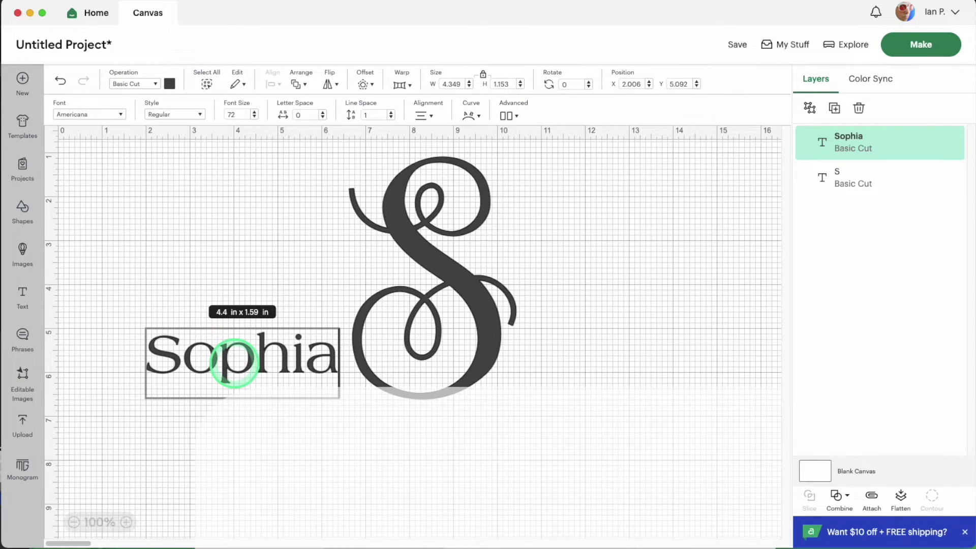
pyautogui.click(157, 143)
pyautogui.write('ameri')
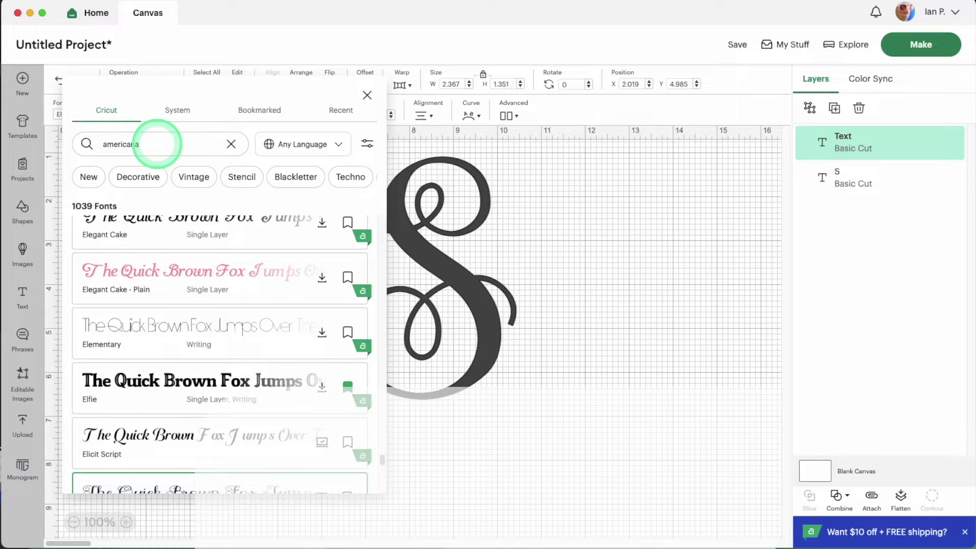
pyautogui.write('cana')
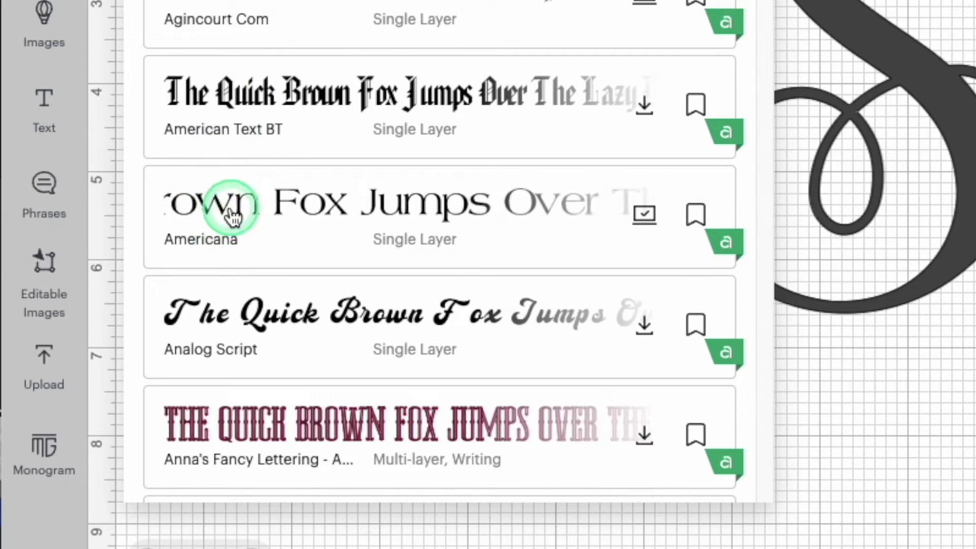
pyautogui.click(231, 216)
pyautogui.moveTo(253, 217); pyautogui.dragTo(581, 336)
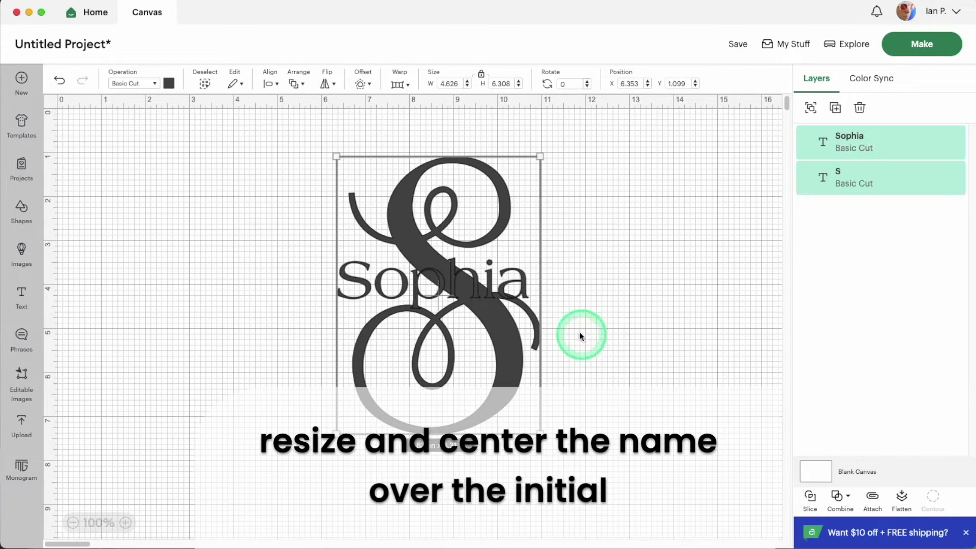
pyautogui.click(271, 85)
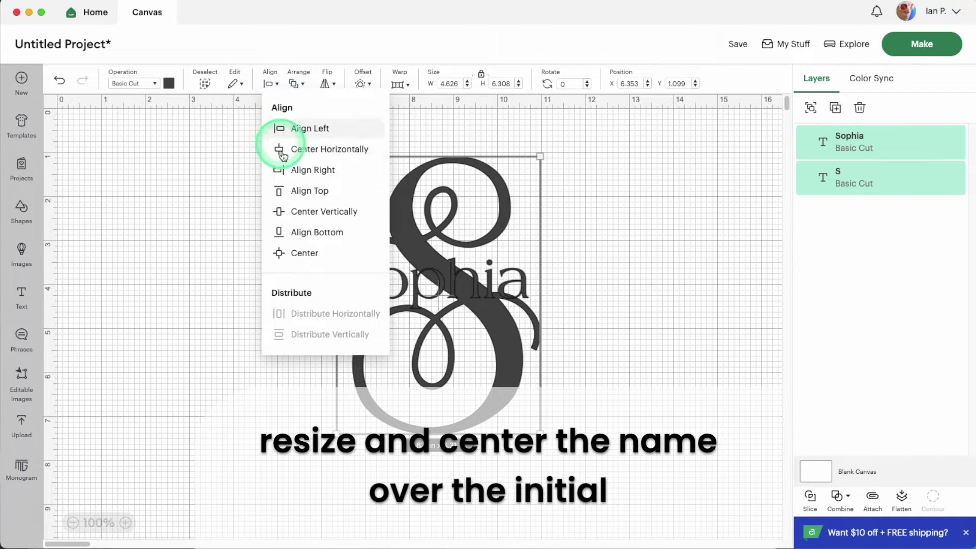
pyautogui.click(294, 255)
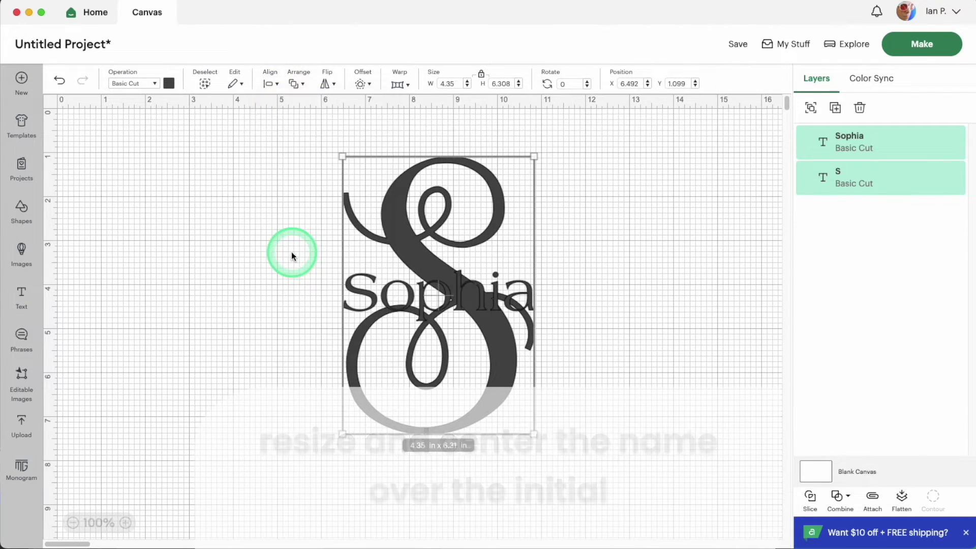
pyautogui.click(854, 147)
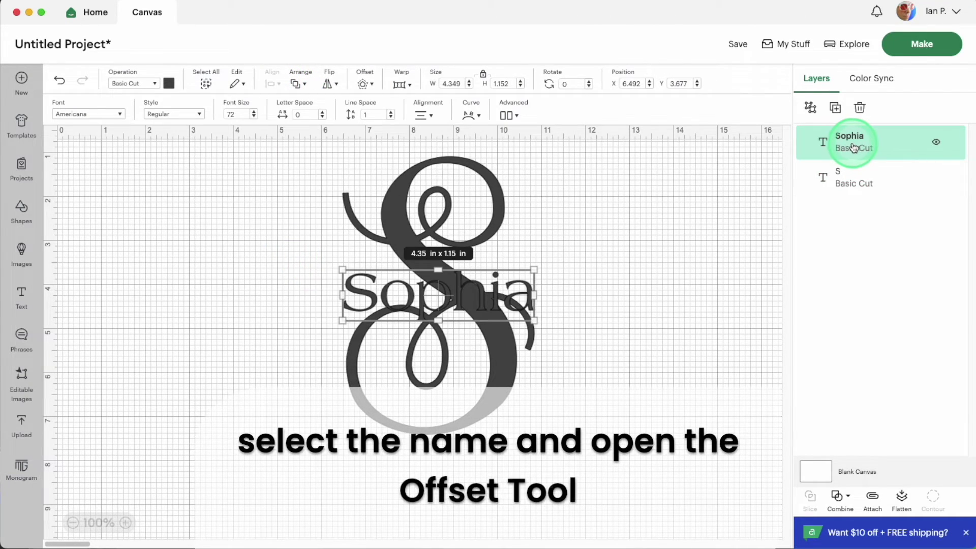
# Create a 0.085 in offset outline layer around 'Sophia', measuring 4.52 x 1.32 in.
pyautogui.click(374, 85)
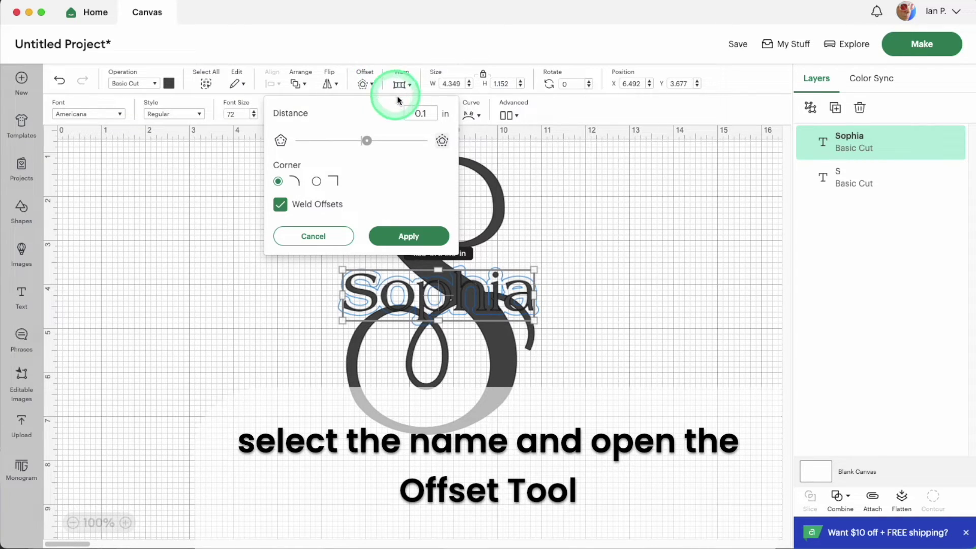
pyautogui.press('BackSpace')
pyautogui.write('09')
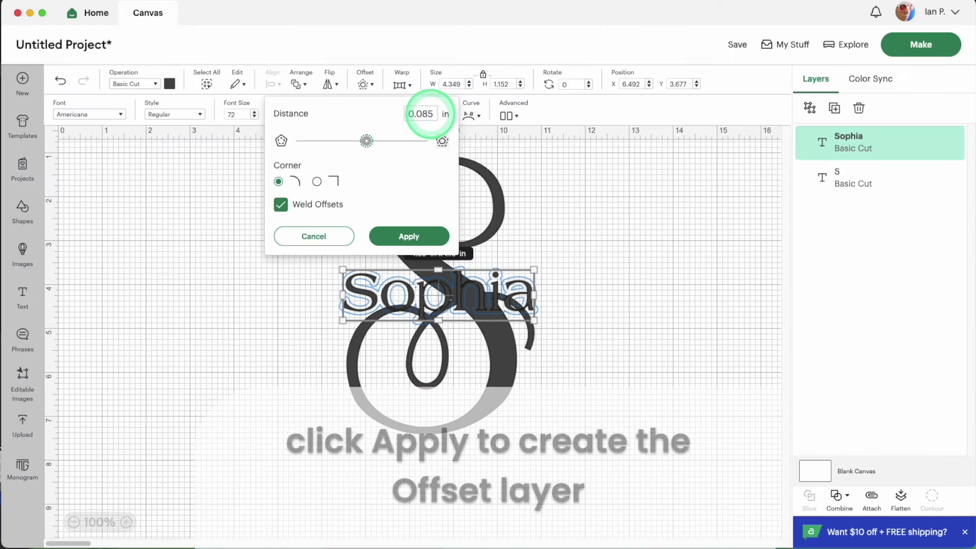
pyautogui.click(468, 252)
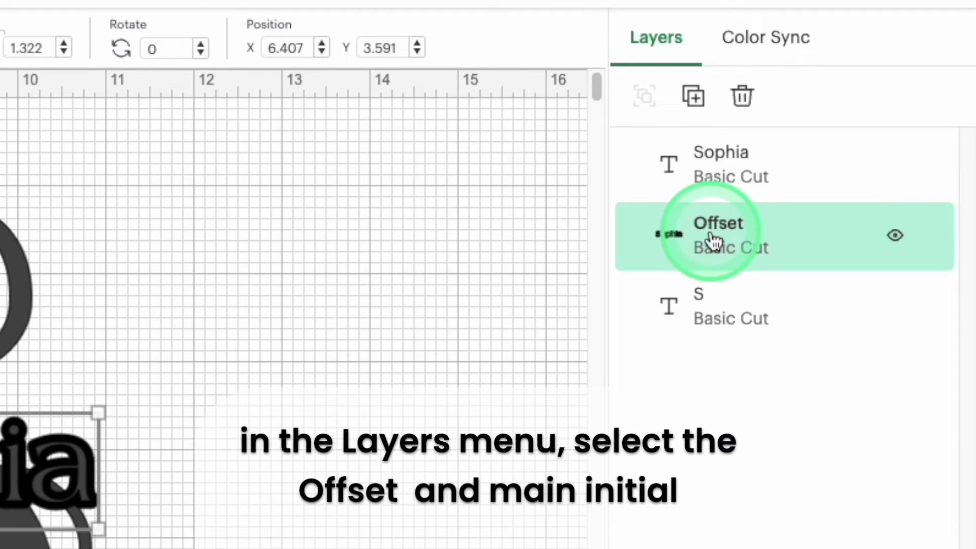
# Subtract the Sophia offset from the S, cutting a name-shaped gap through the letter.
pyautogui.keyDown('shift'); pyautogui.click(839, 216); pyautogui.keyUp('shift')
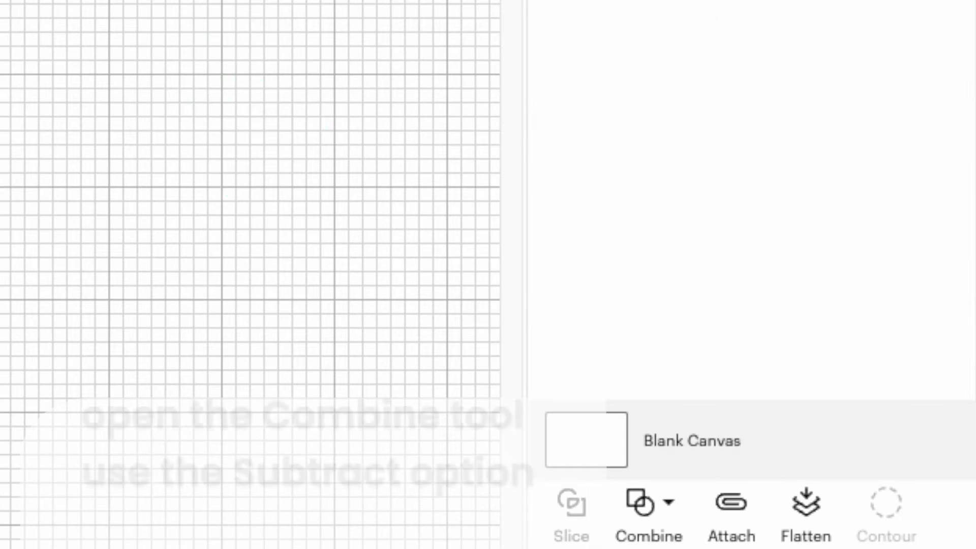
pyautogui.click(656, 508)
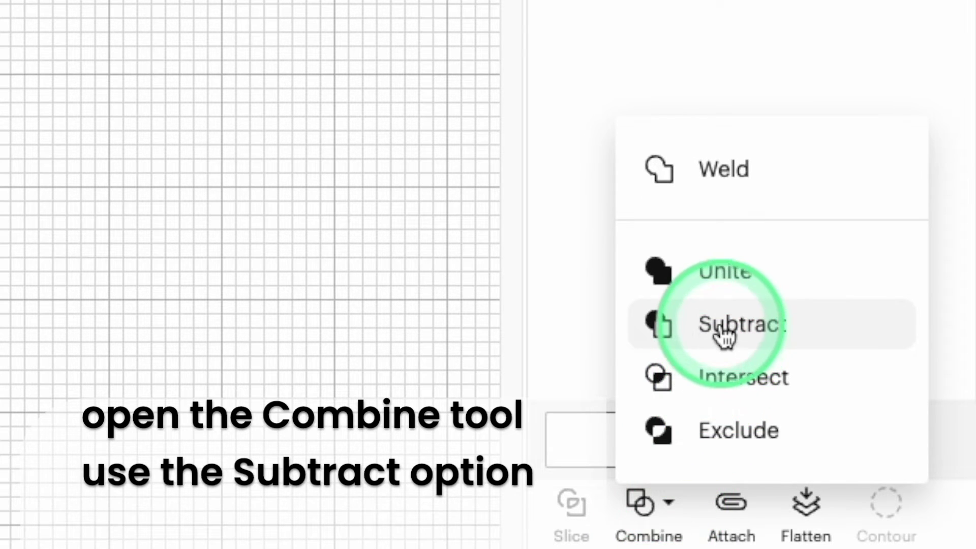
pyautogui.click(723, 328)
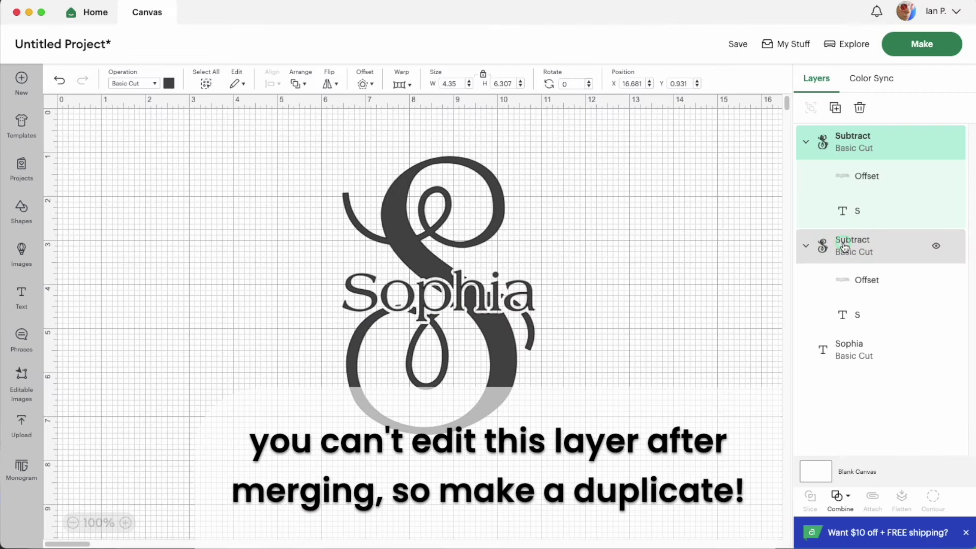
# Merge one Subtract group into a single layer and move a duplicate aside as an editable backup.
pyautogui.click(844, 247)
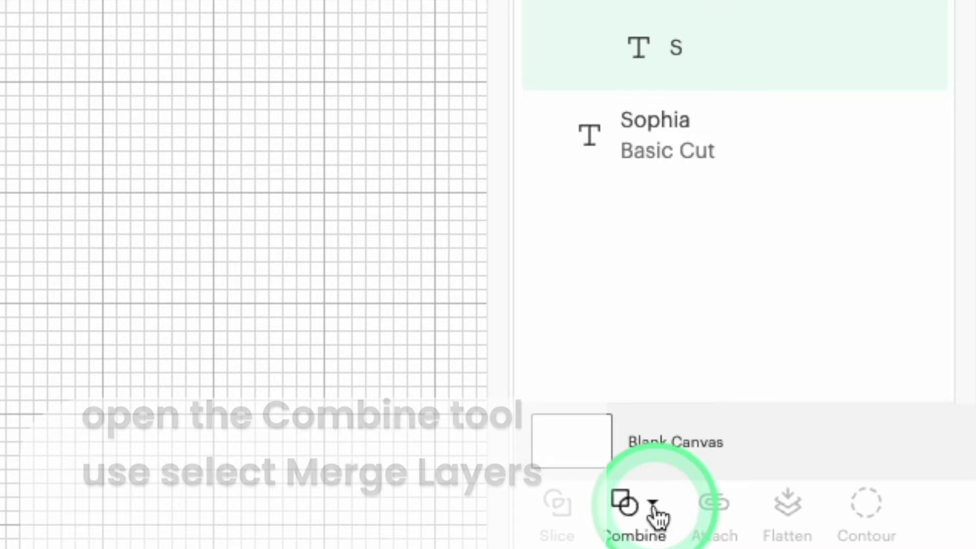
pyautogui.click(848, 497)
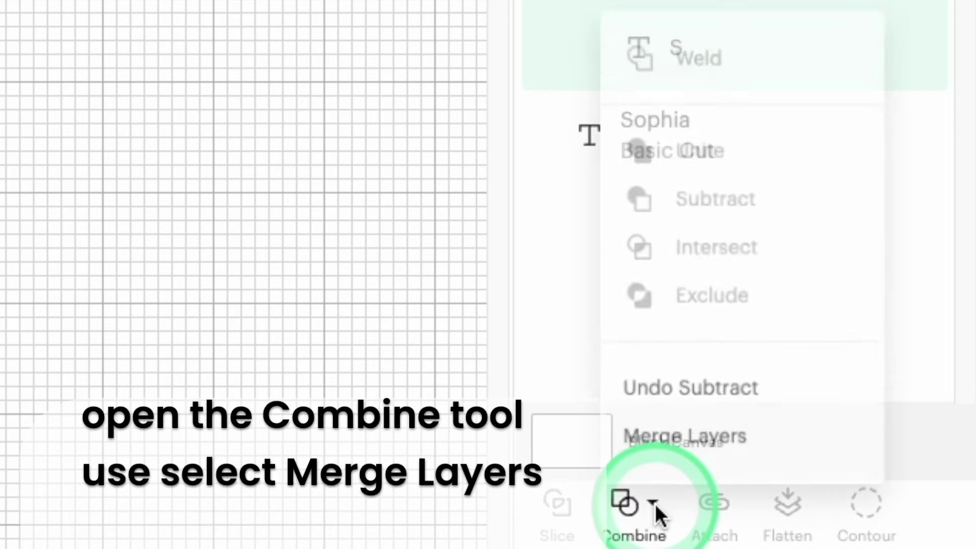
pyautogui.click(669, 437)
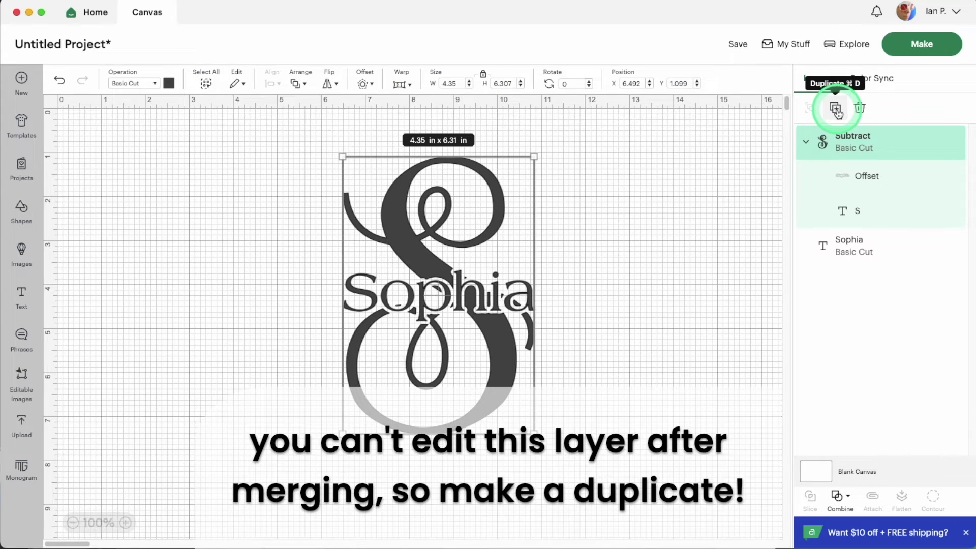
pyautogui.click(836, 109)
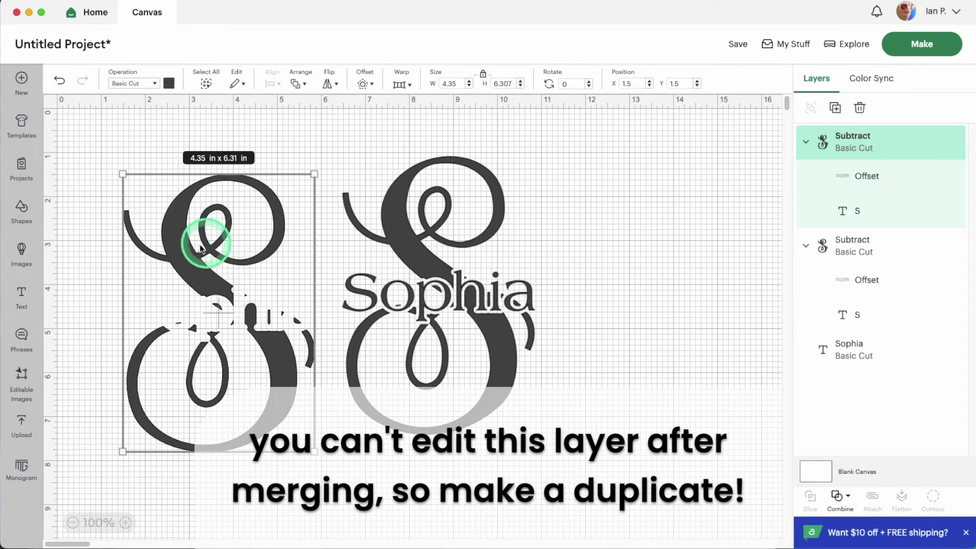
pyautogui.moveTo(187, 256); pyautogui.dragTo(764, 233)
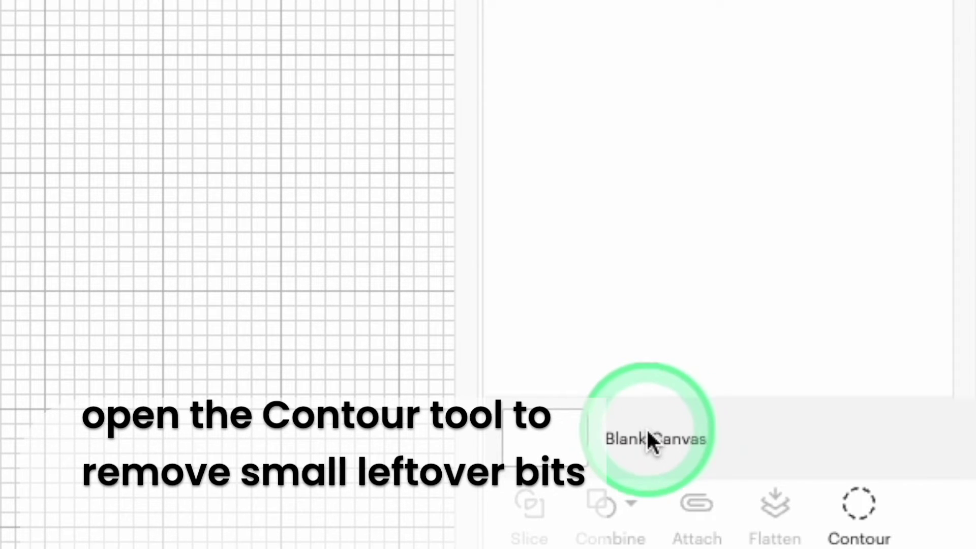
# Use Contour to hide the small dash, triangle and other leftover pieces inside the merged S.
pyautogui.click(861, 509)
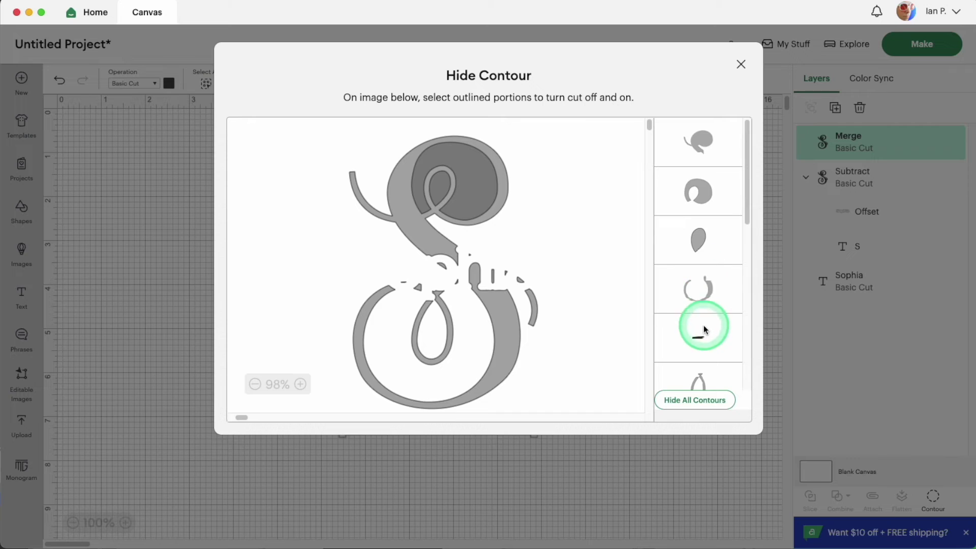
pyautogui.click(700, 345)
pyautogui.scroll(-2, 700, 338)
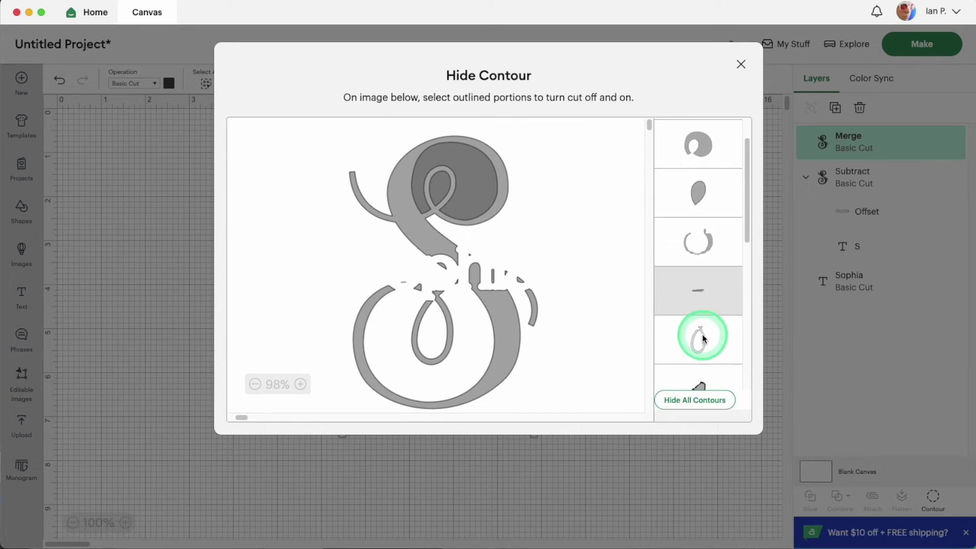
pyautogui.scroll(-1, 704, 337)
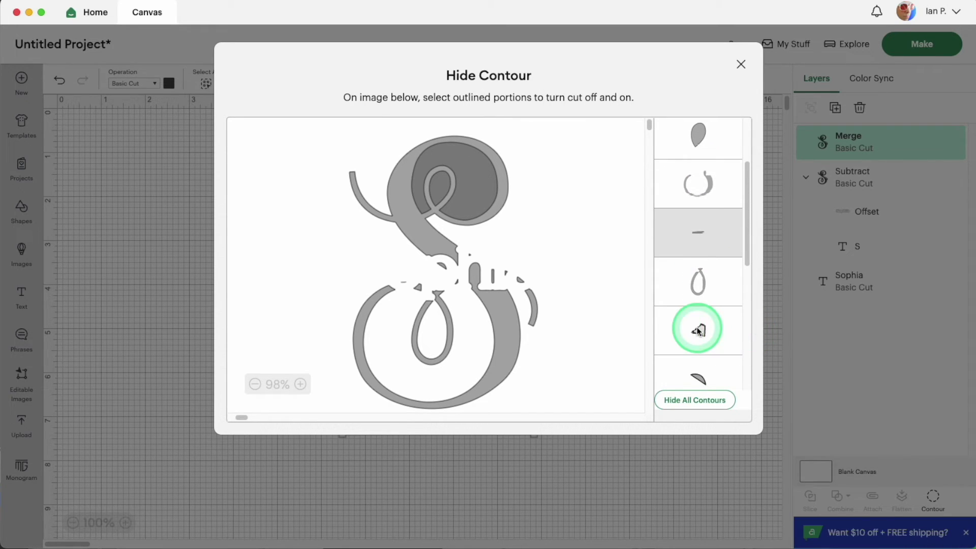
pyautogui.click(700, 332)
pyautogui.scroll(-4, 700, 331)
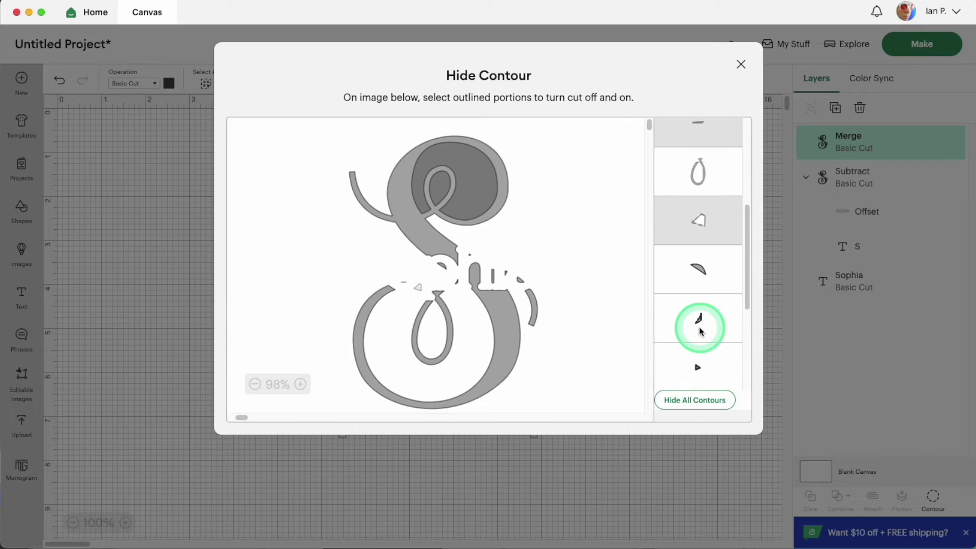
pyautogui.click(701, 273)
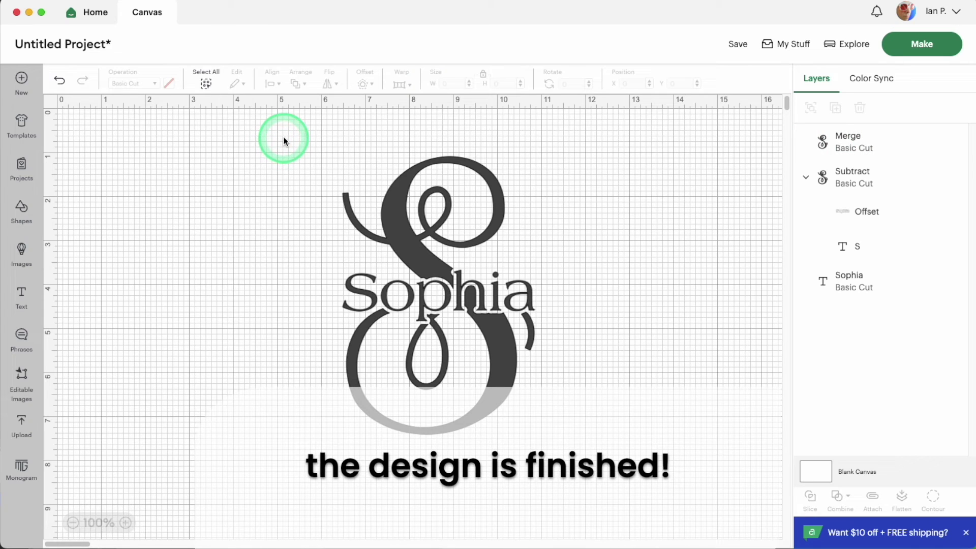
# Select the merged S with Sophia and move the Sophia layer above the Subtract group.
pyautogui.moveTo(281, 138); pyautogui.dragTo(632, 452)
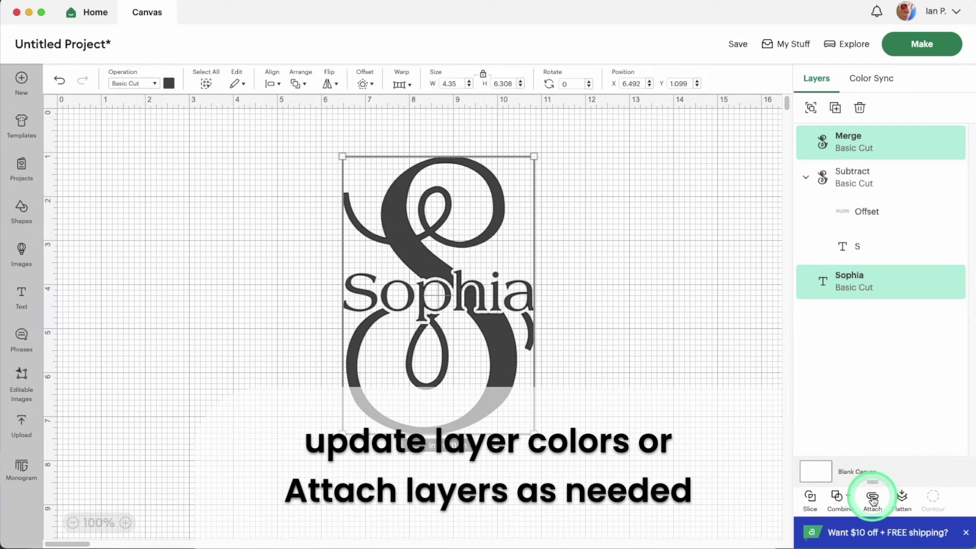
pyautogui.moveTo(880, 282); pyautogui.dragTo(895, 178)
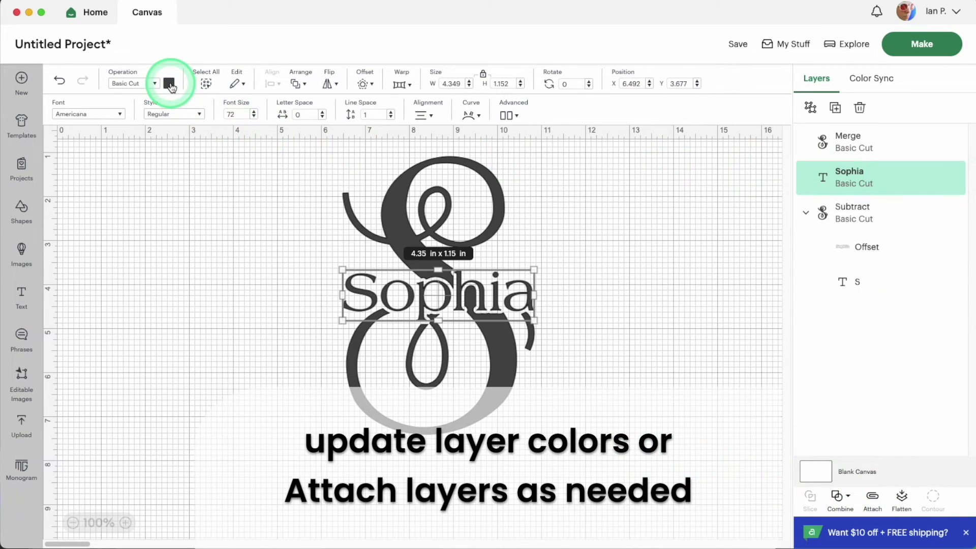